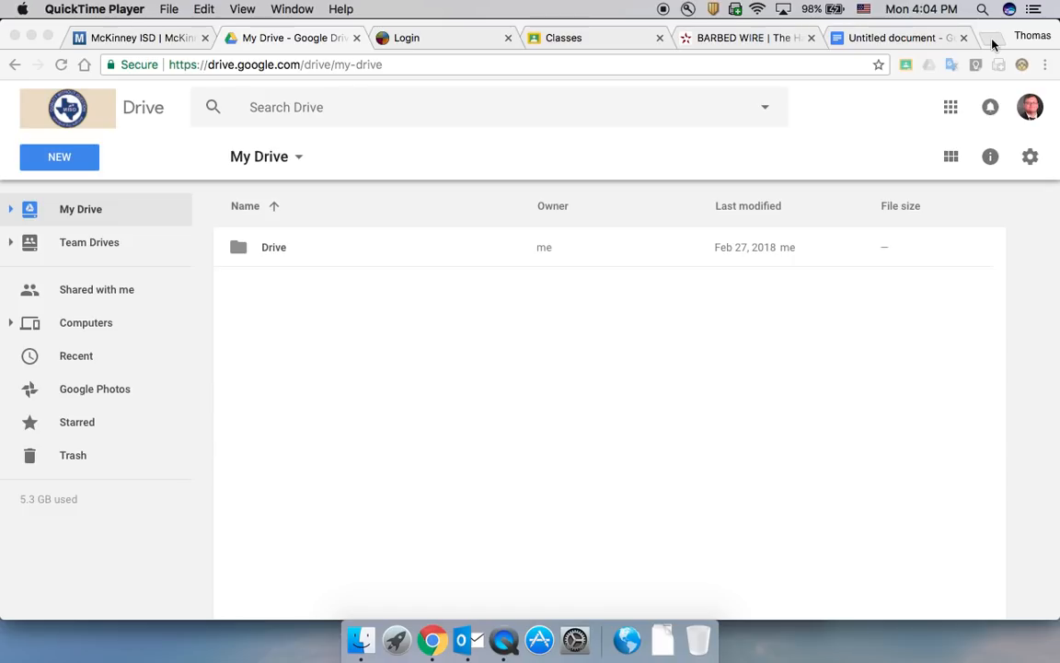
# Step: Open the EasyBib website, easybib.com, in a new browser tab
pyautogui.click(992, 43)
pyautogui.click(992, 41)
pyautogui.click(991, 41)
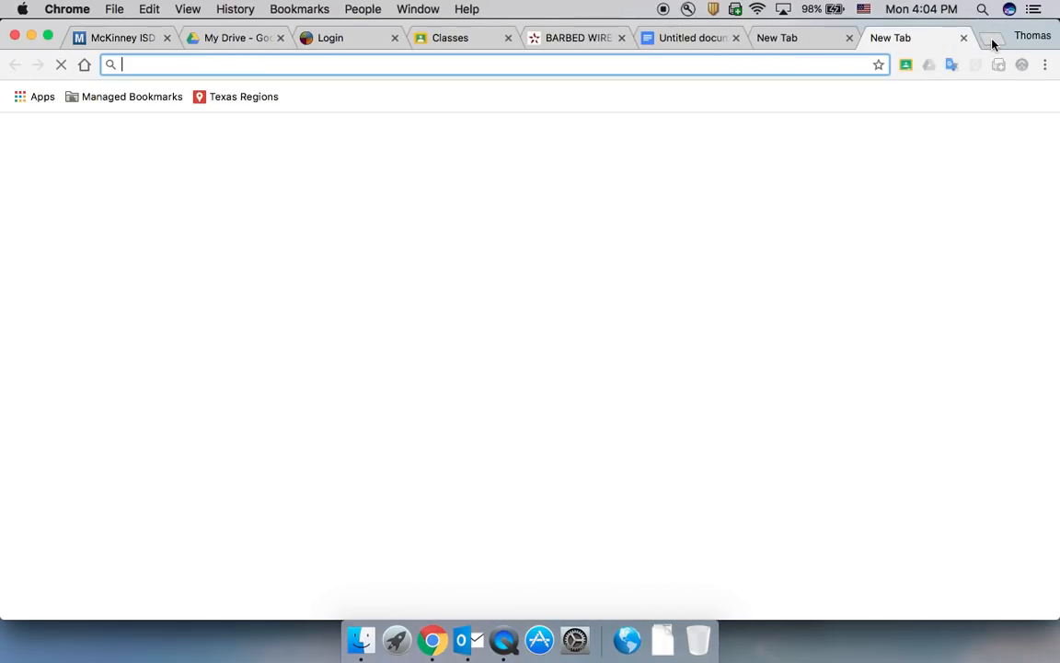
pyautogui.click(963, 38)
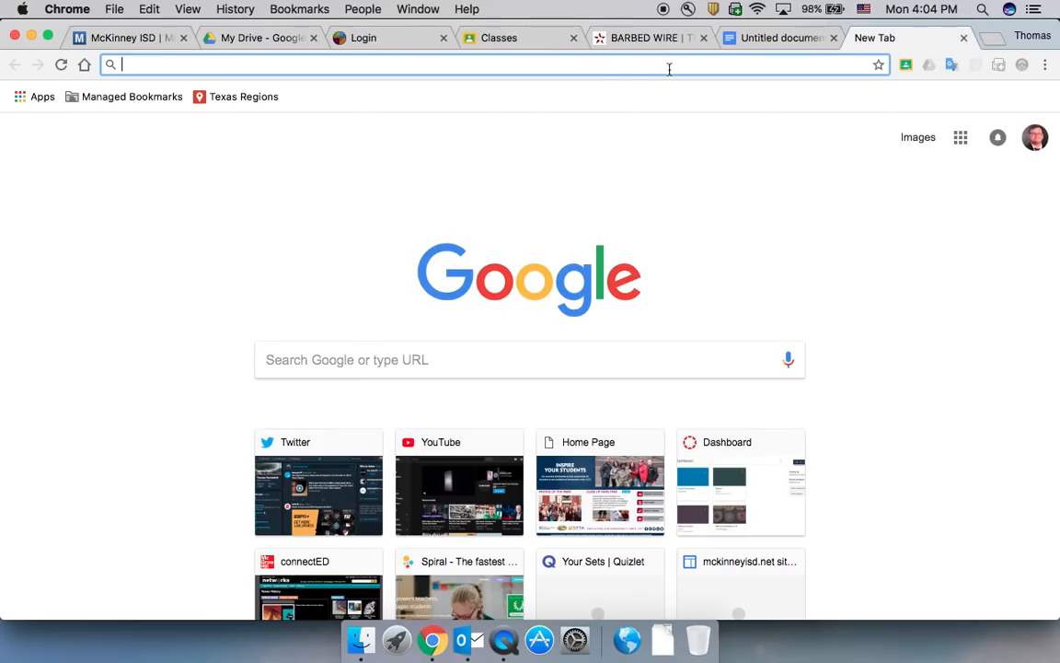
pyautogui.write('easy')
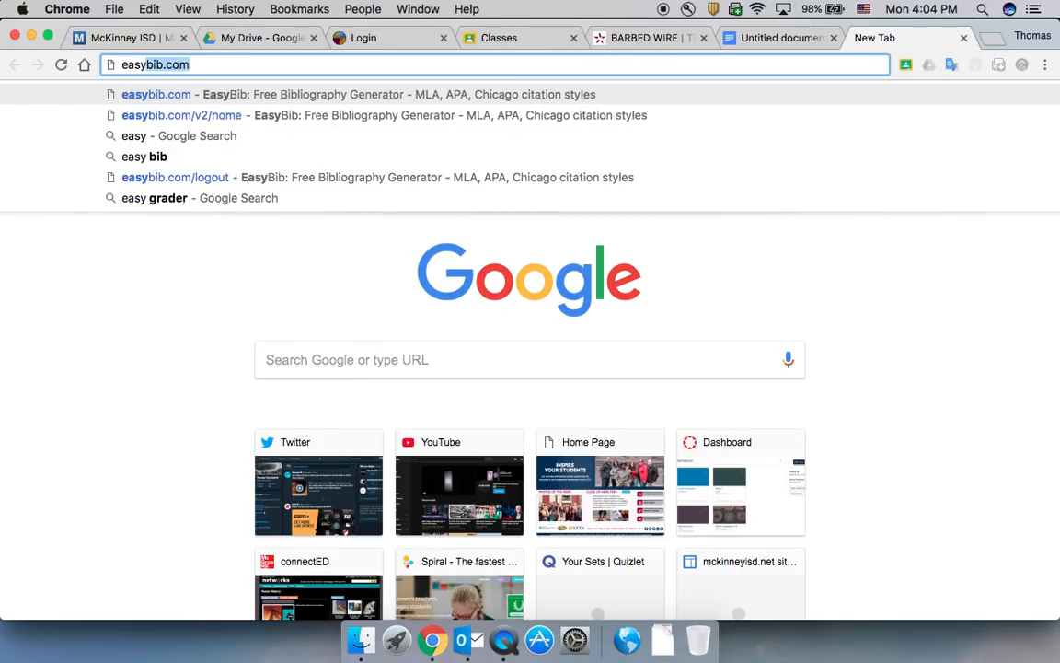
pyautogui.press('Return')
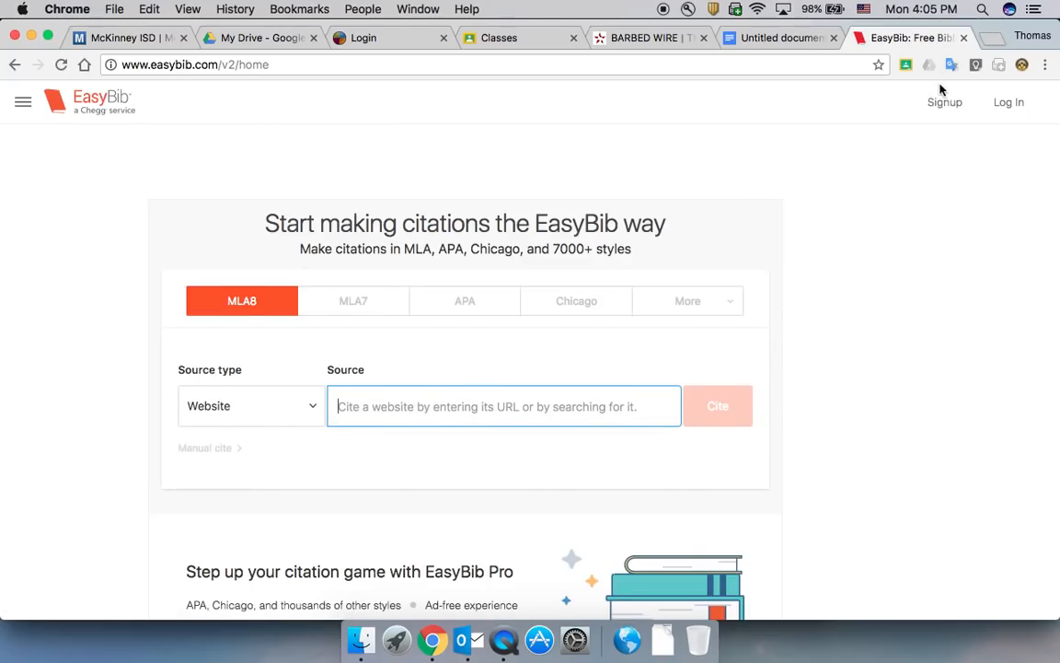
# Step: Sign in to EasyBib from the sign-up page with the Google account
pyautogui.click(941, 105)
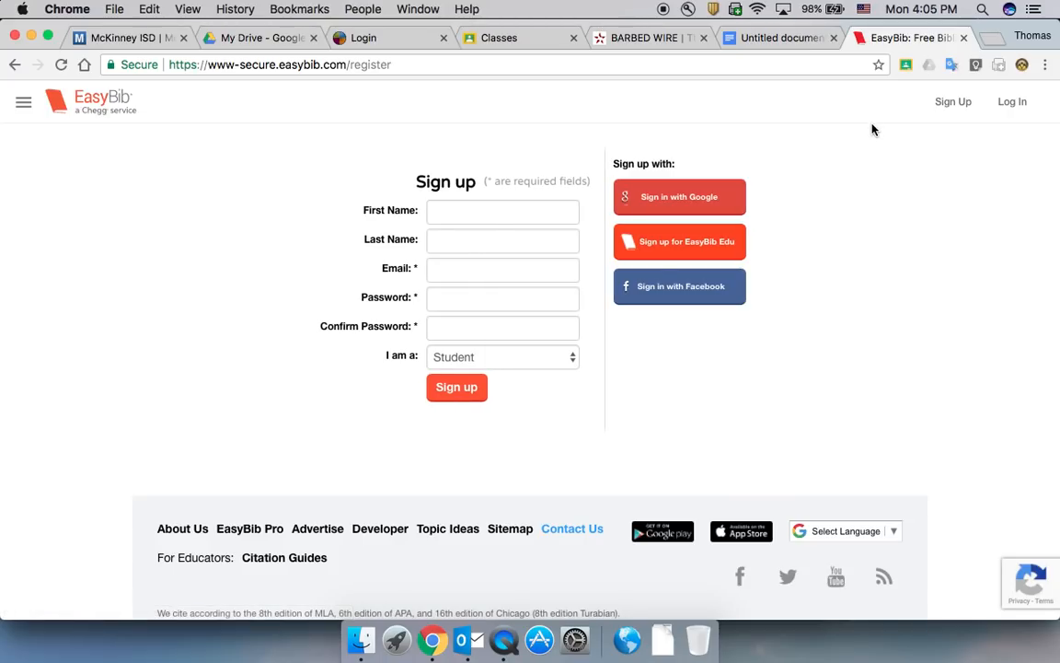
pyautogui.click(679, 195)
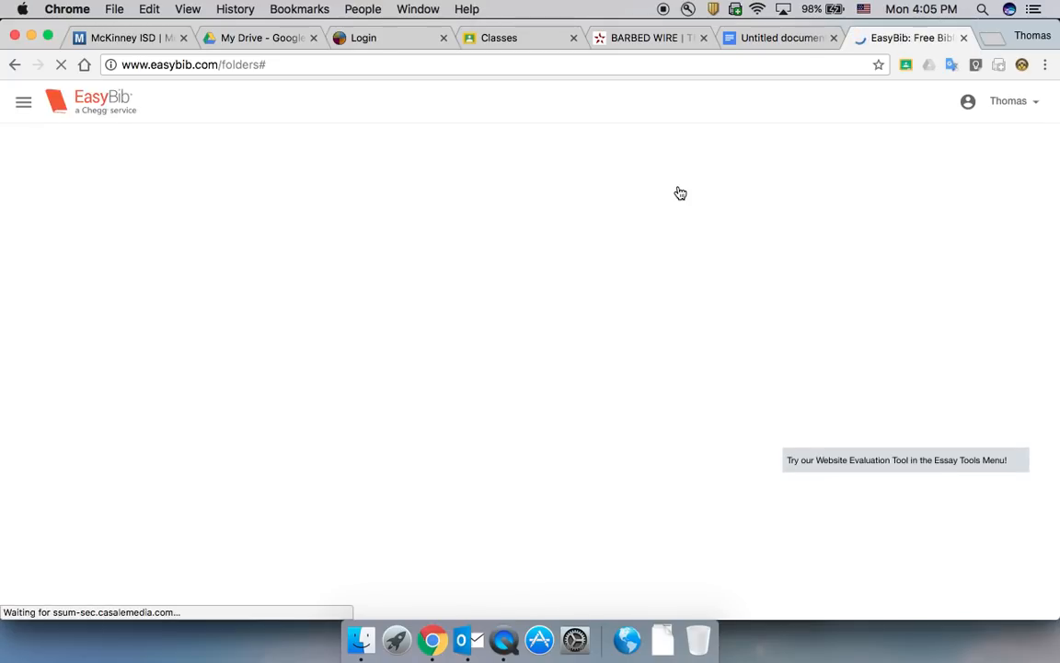
pyautogui.click(1003, 106)
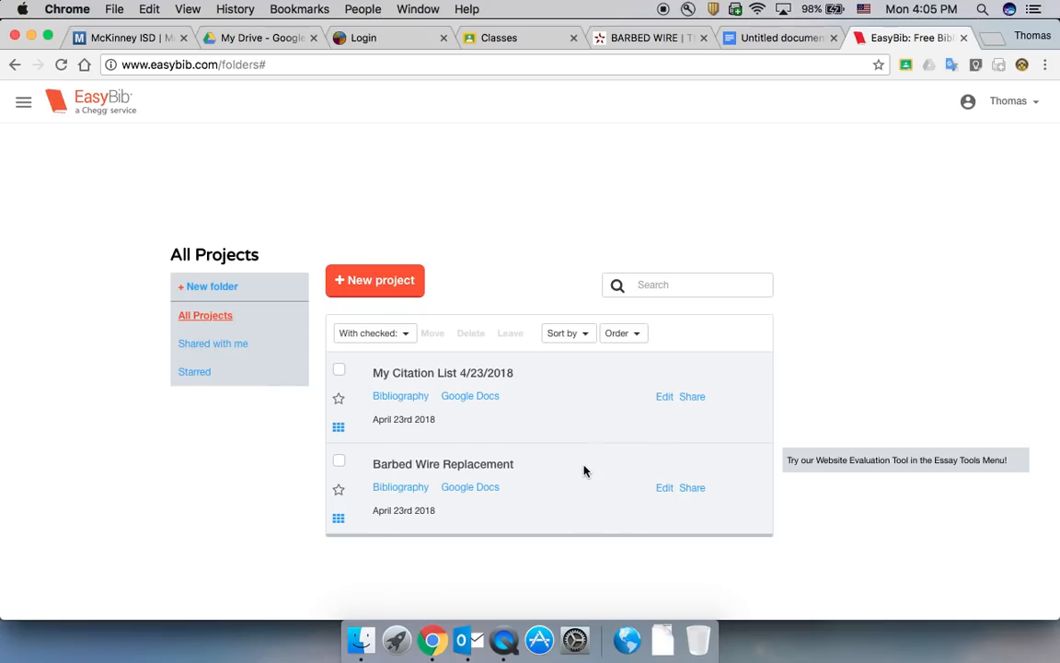
pyautogui.click(353, 282)
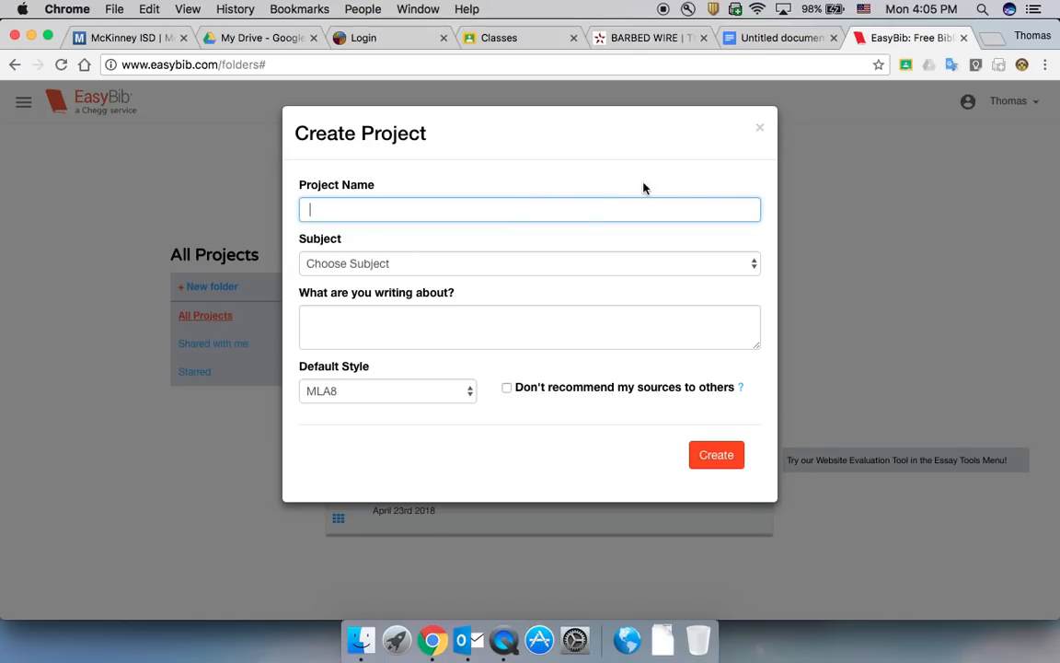
pyautogui.click(494, 273)
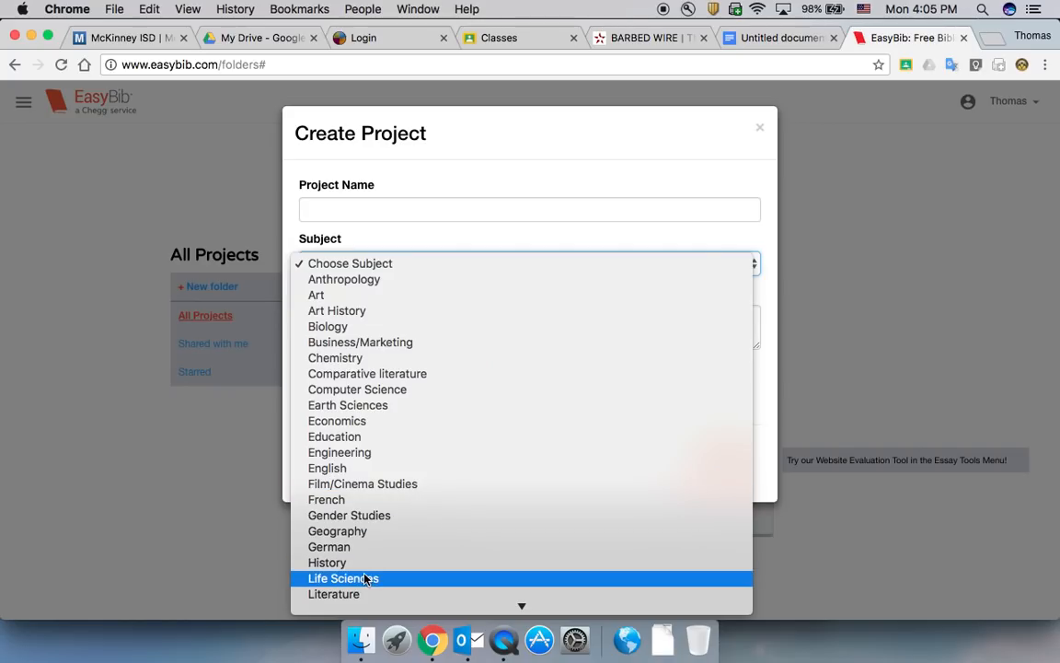
pyautogui.click(214, 524)
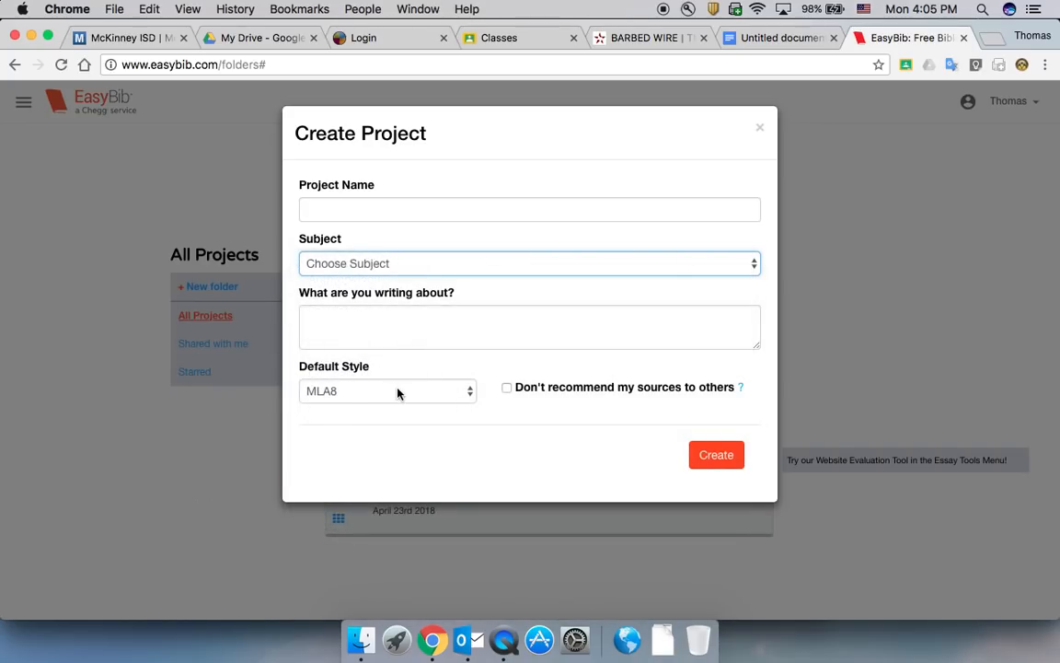
pyautogui.click(759, 129)
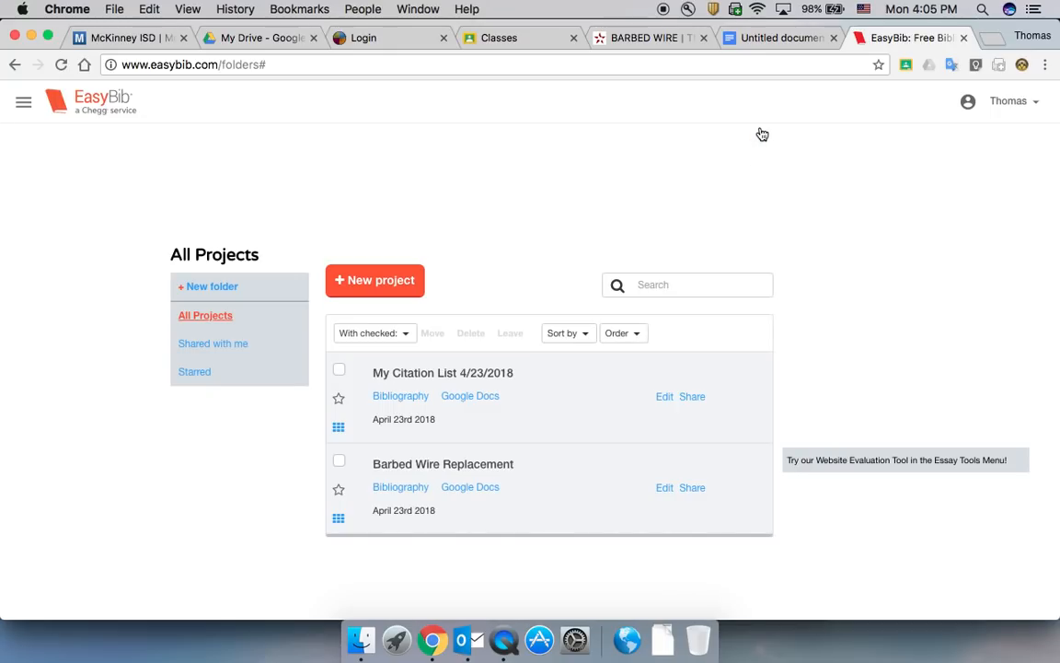
# Step: Open the bibliography of the Barbed Wire Replacement project, review the source types and keep Website for the new citation
pyautogui.click(408, 494)
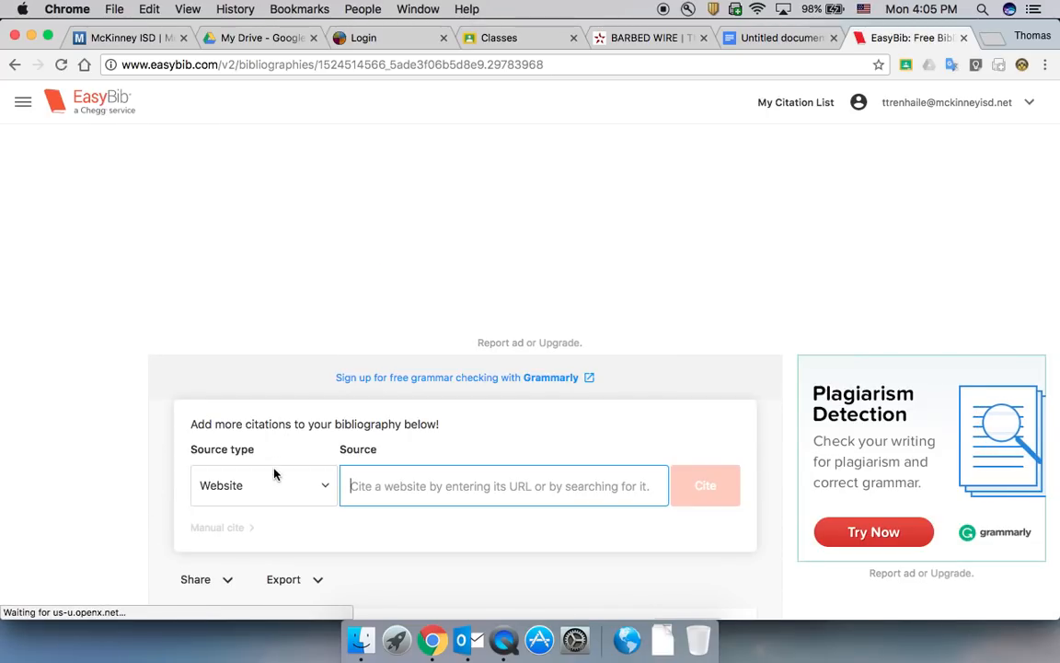
pyautogui.click(273, 488)
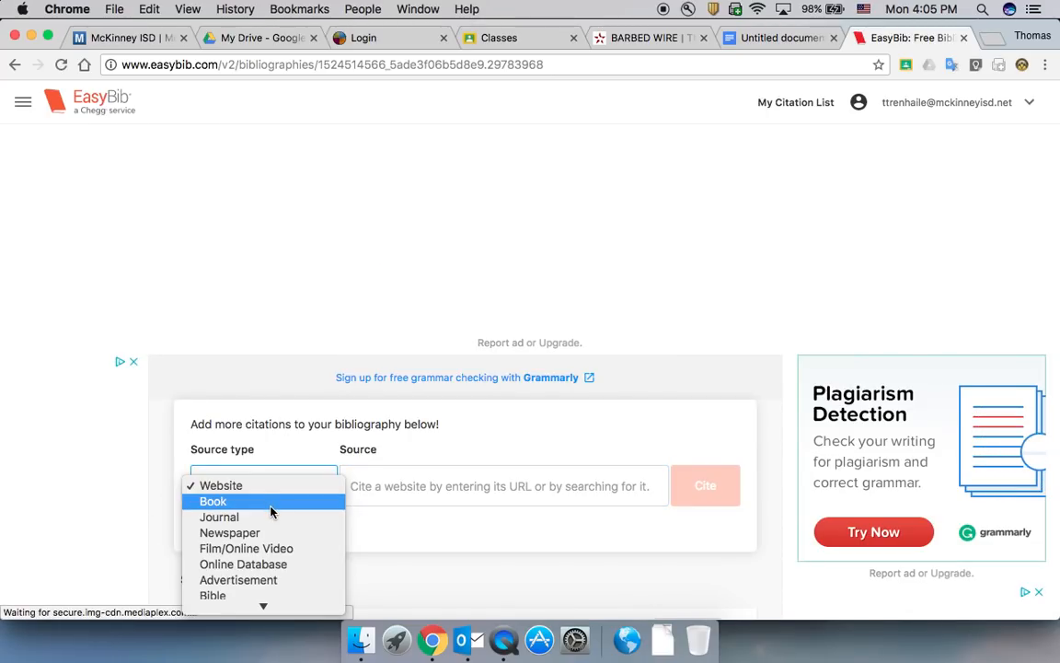
pyautogui.scroll(-10, 267, 509)
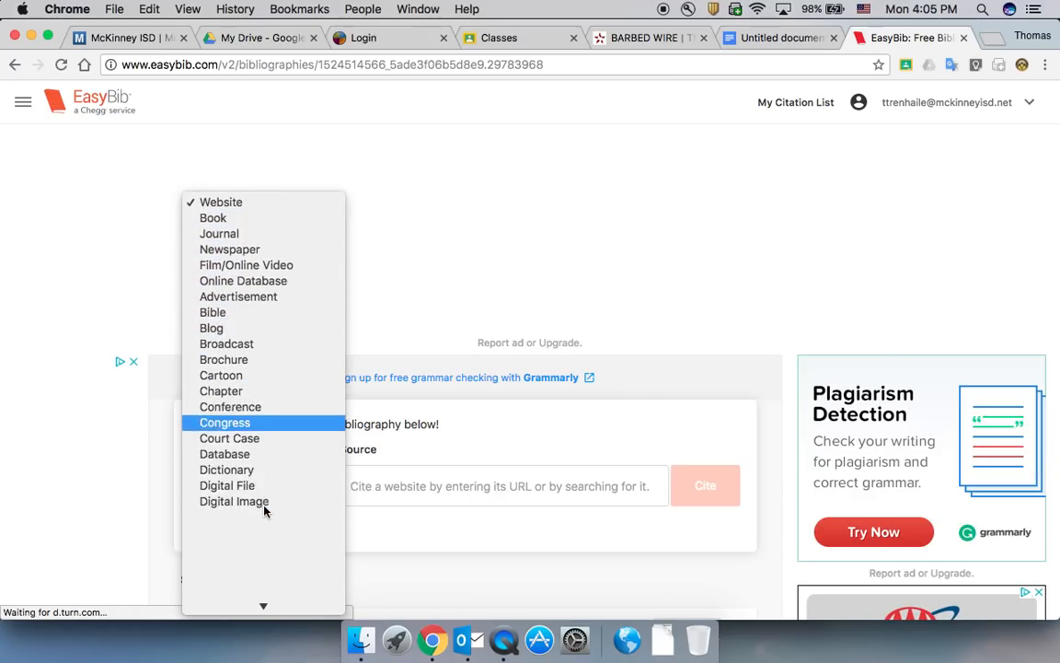
pyautogui.scroll(-10, 264, 511)
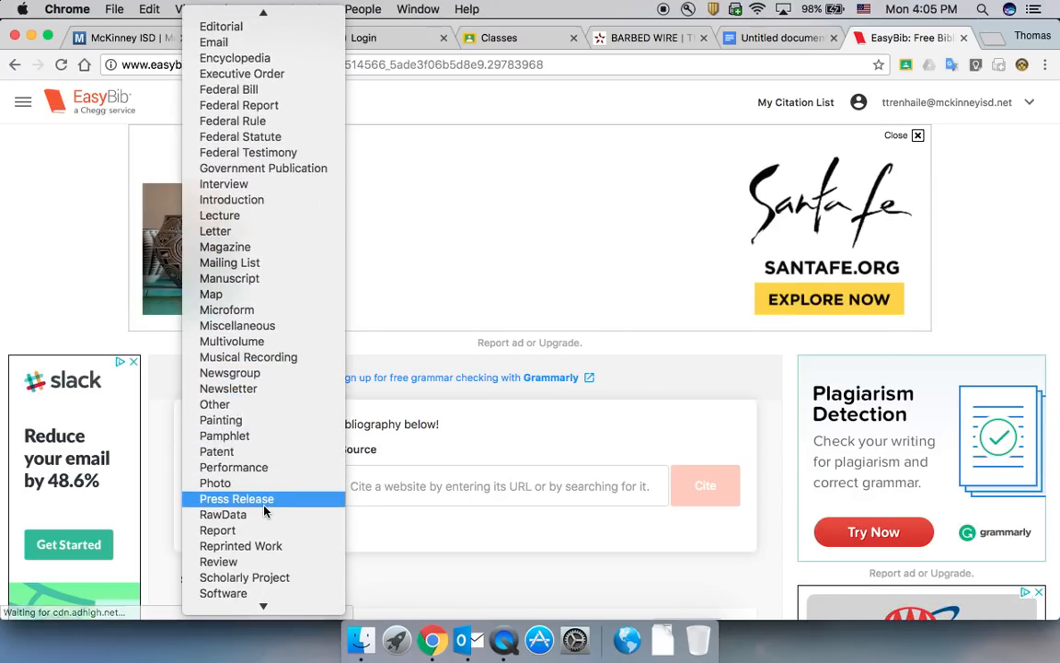
pyautogui.scroll(10, 265, 285)
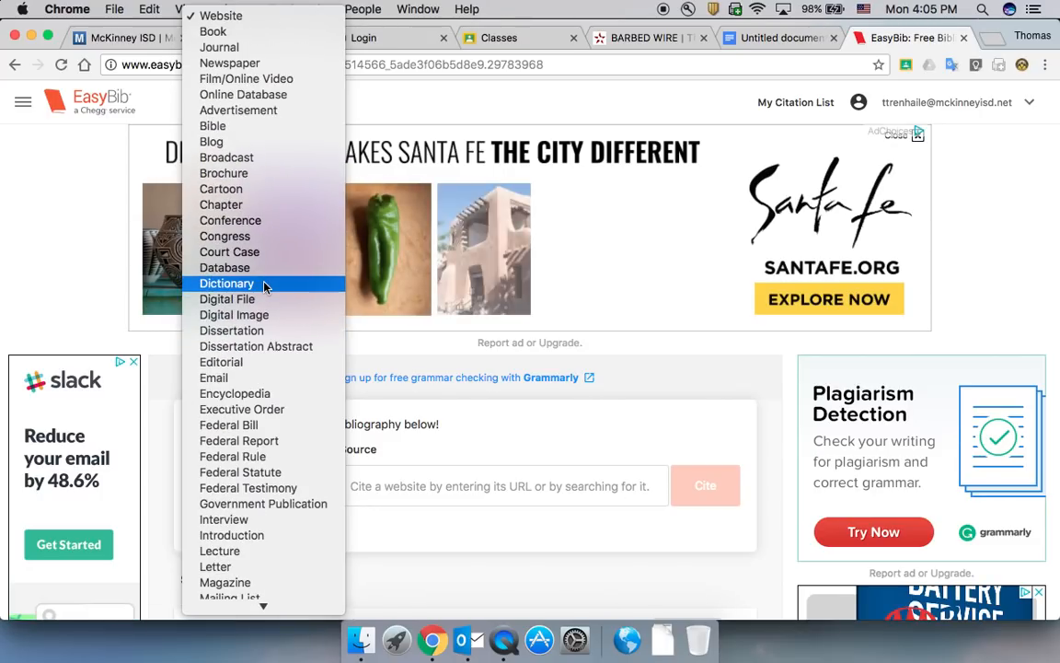
pyautogui.click(242, 16)
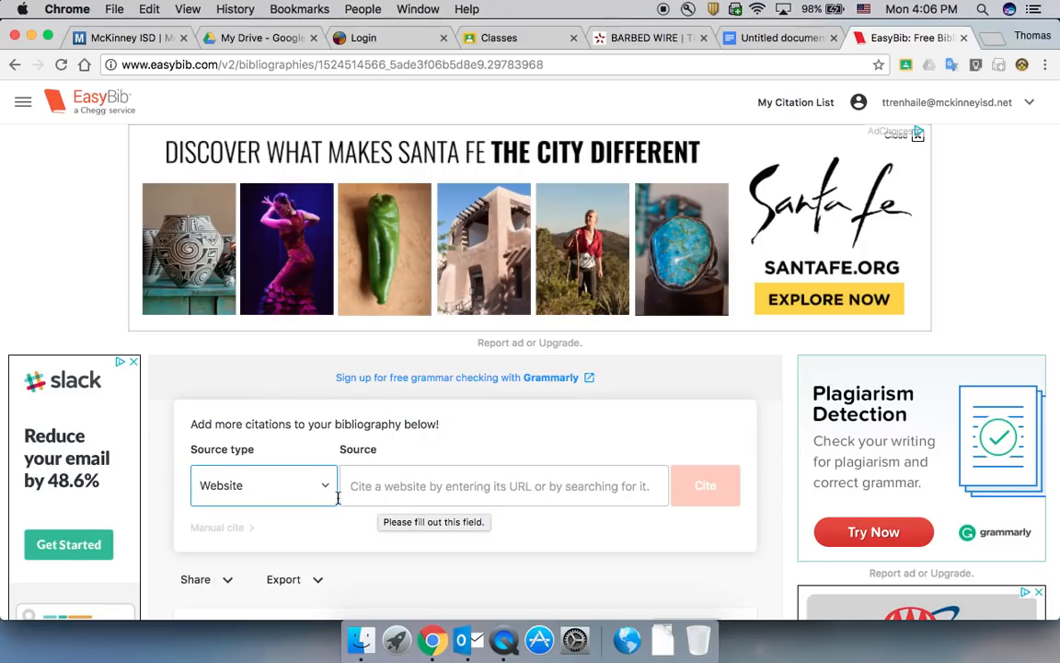
pyautogui.click(312, 476)
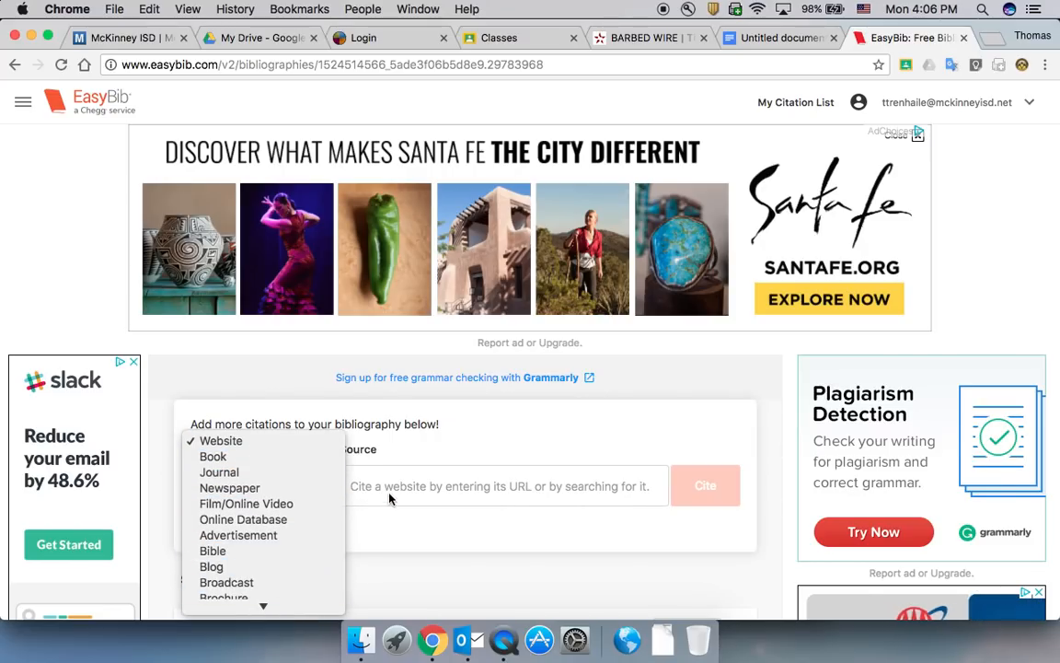
pyautogui.click(416, 480)
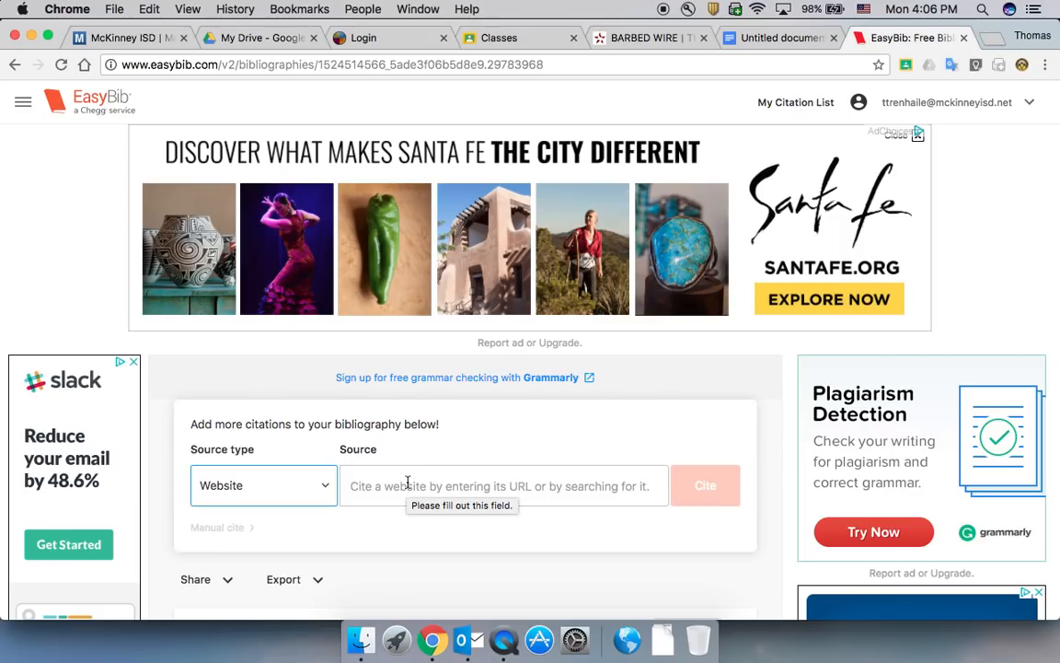
pyautogui.click(407, 482)
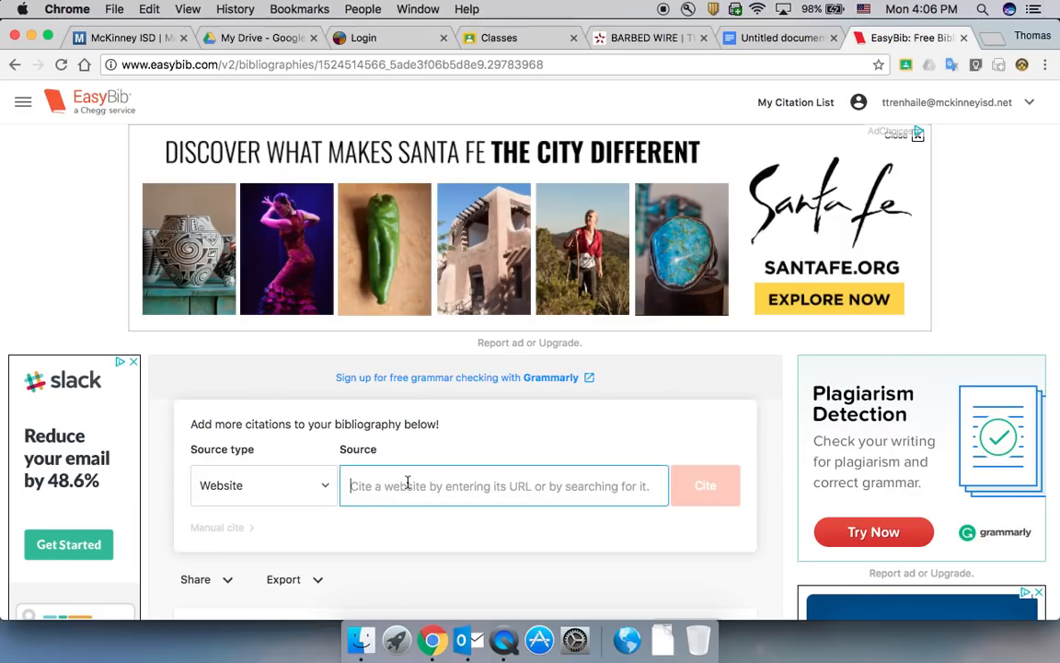
# Step: Copy the web address of the Barbed Wire article on the Texas State Historical Association site
pyautogui.click(648, 37)
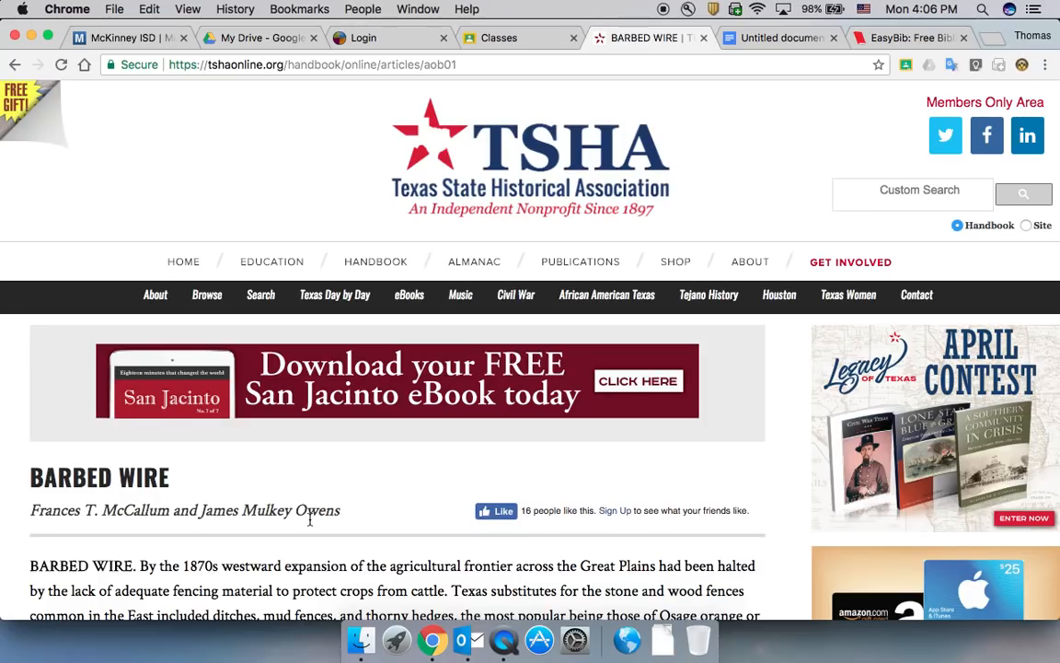
pyautogui.scroll(-1, 309, 521)
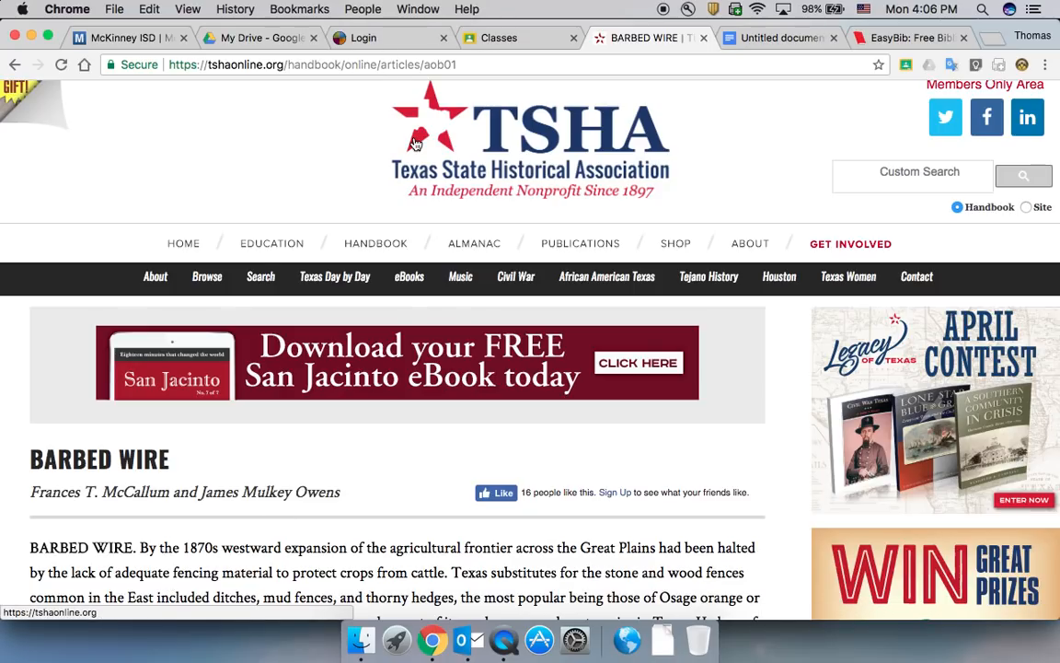
pyautogui.scroll(-5, 260, 467)
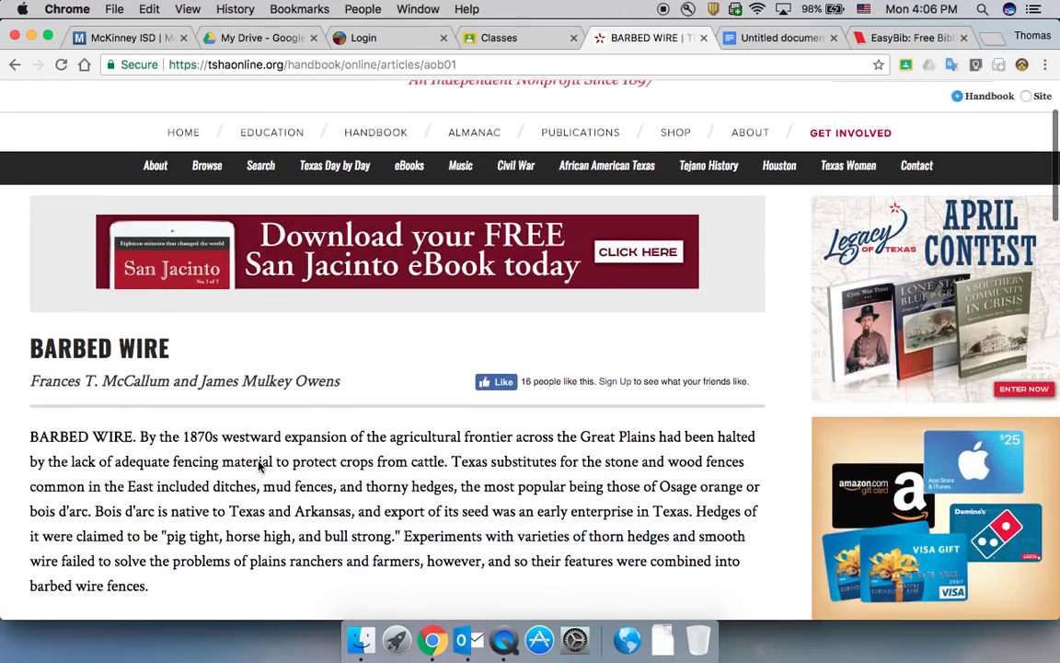
pyautogui.scroll(-2, 214, 421)
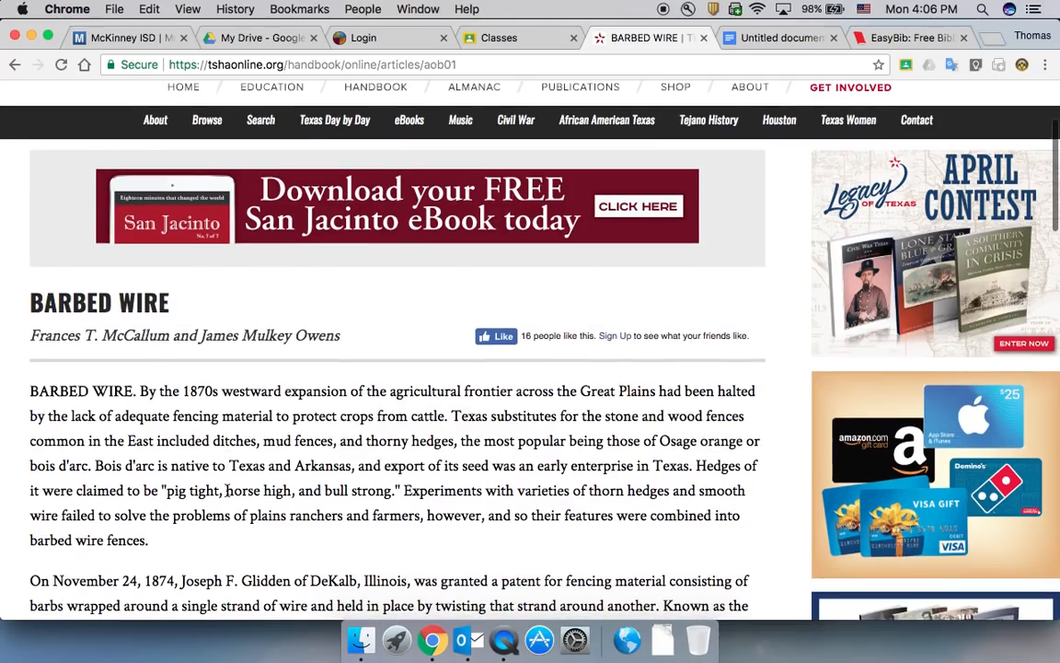
pyautogui.click(277, 67)
pyautogui.press('super+c')
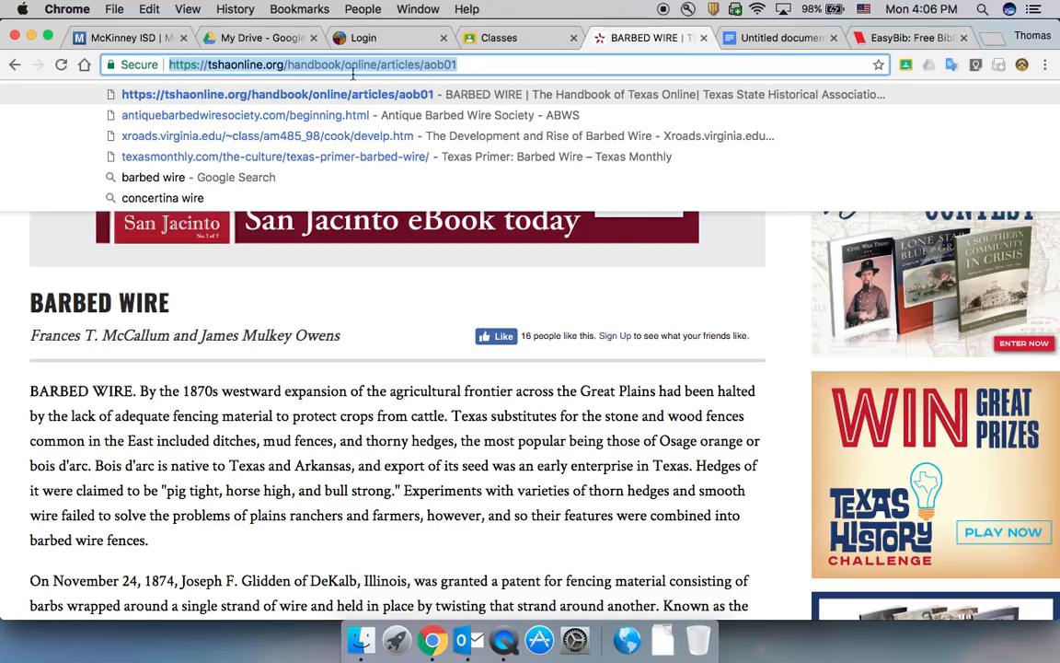
pyautogui.click(934, 37)
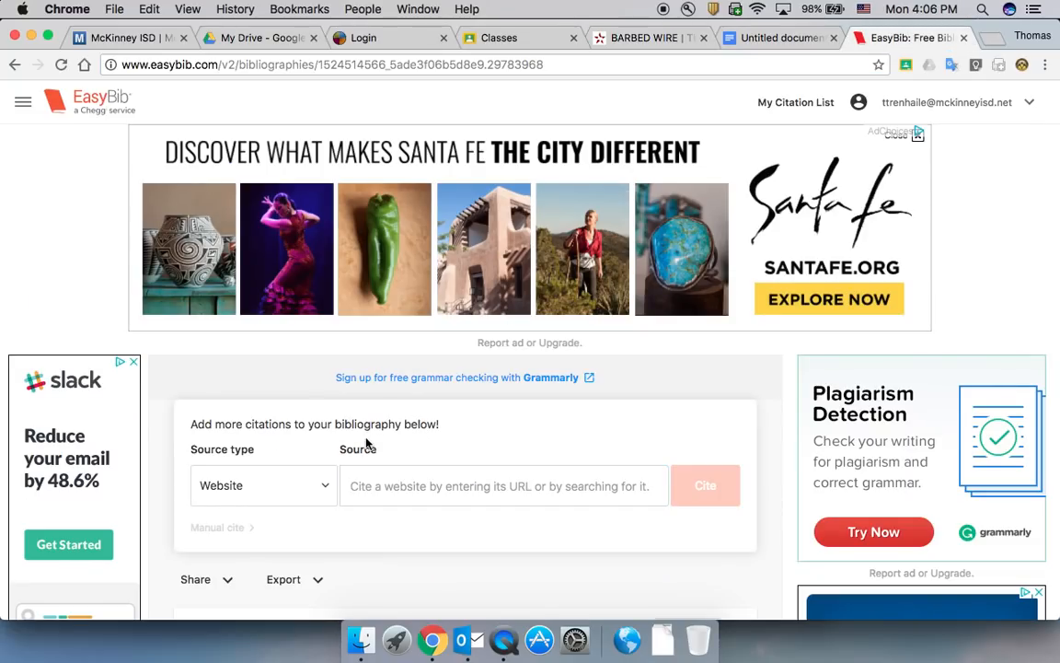
pyautogui.click(374, 484)
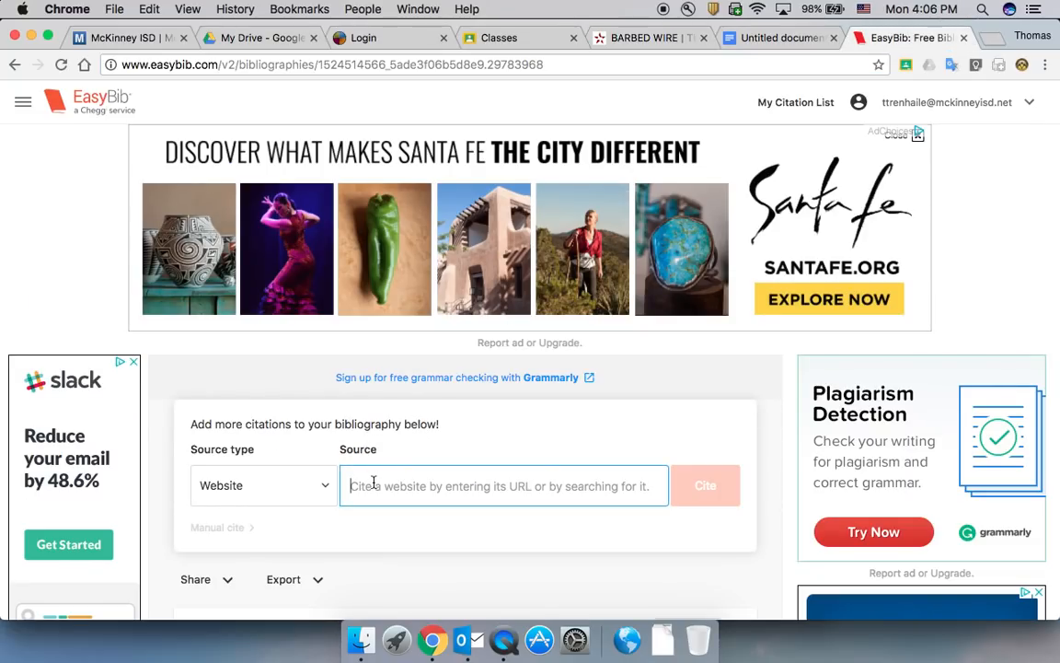
pyautogui.press('super+v')
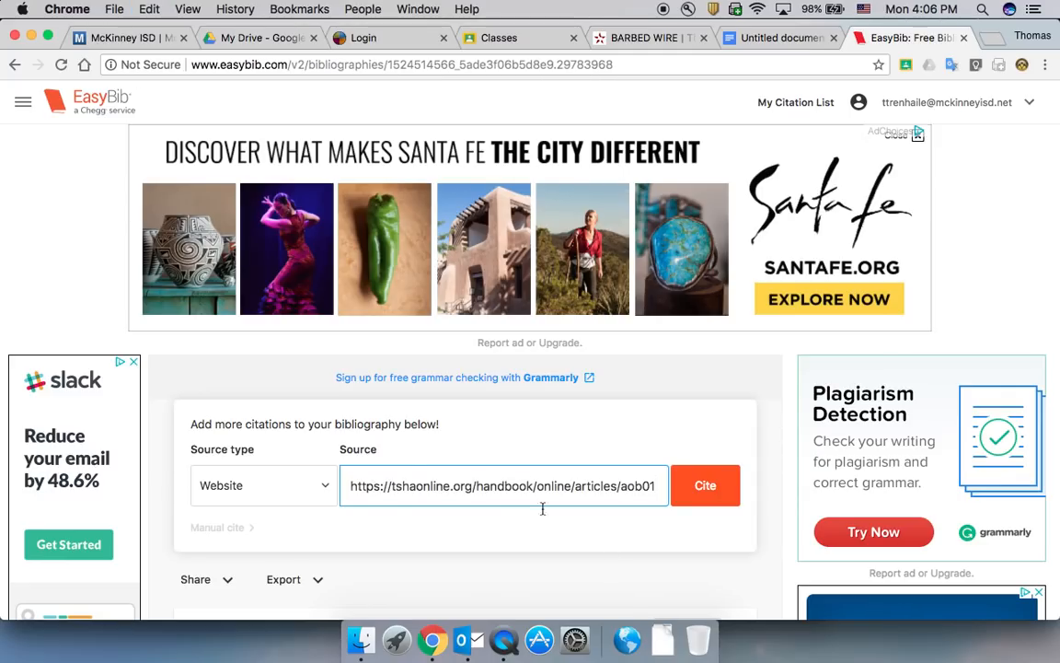
pyautogui.click(685, 487)
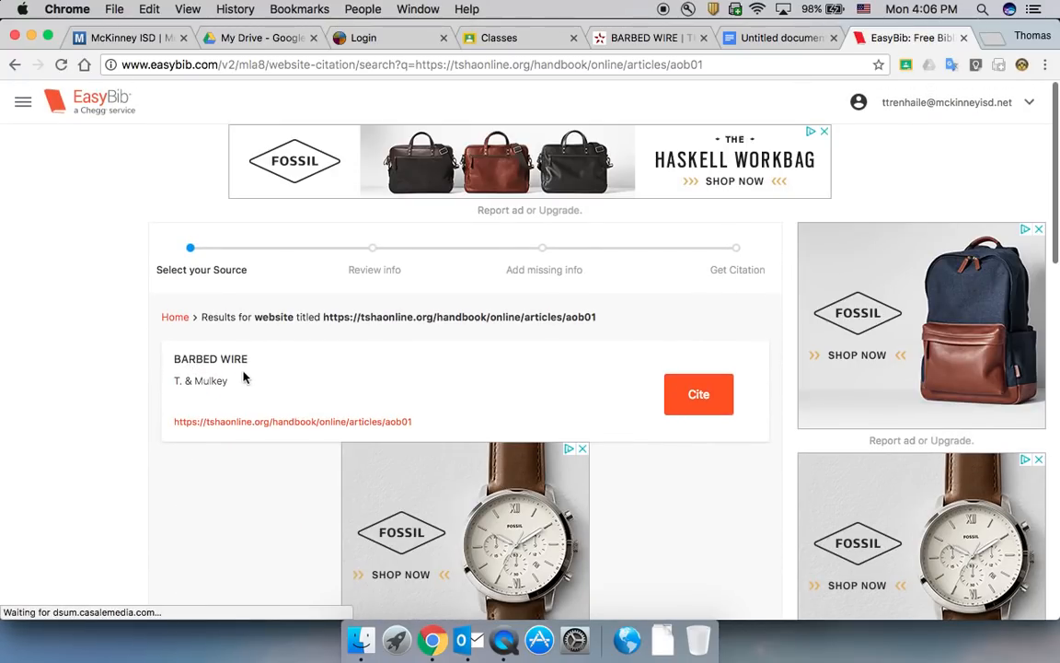
# Step: Cite the BARBED WIRE result and continue past the information review to the missing-info form
pyautogui.click(697, 397)
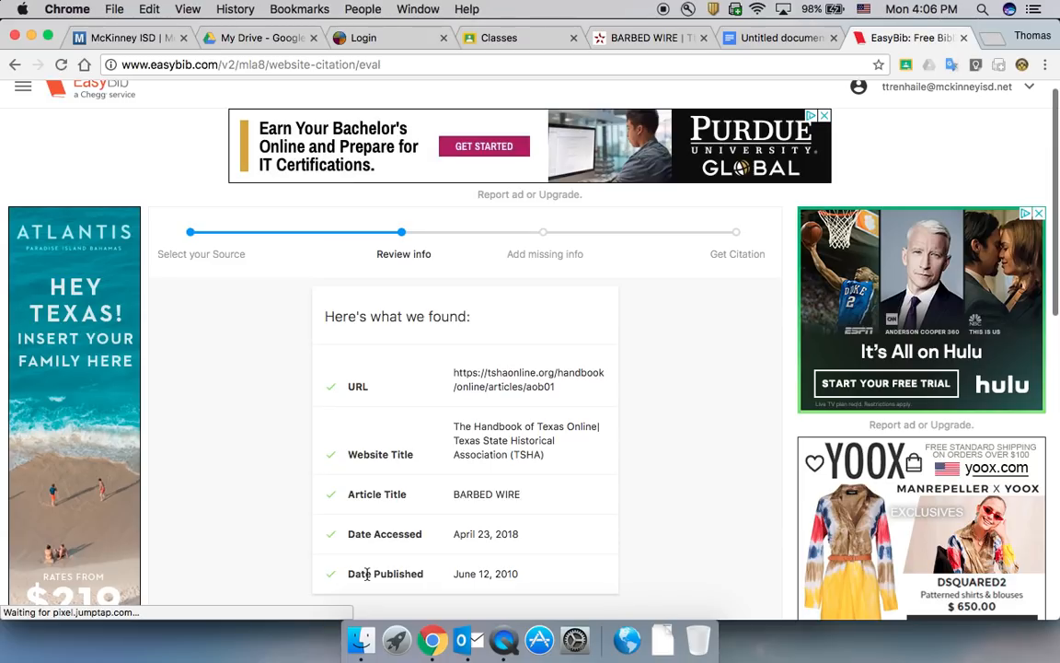
pyautogui.scroll(-3, 366, 574)
pyautogui.scroll(-3, 366, 578)
pyautogui.click(661, 434)
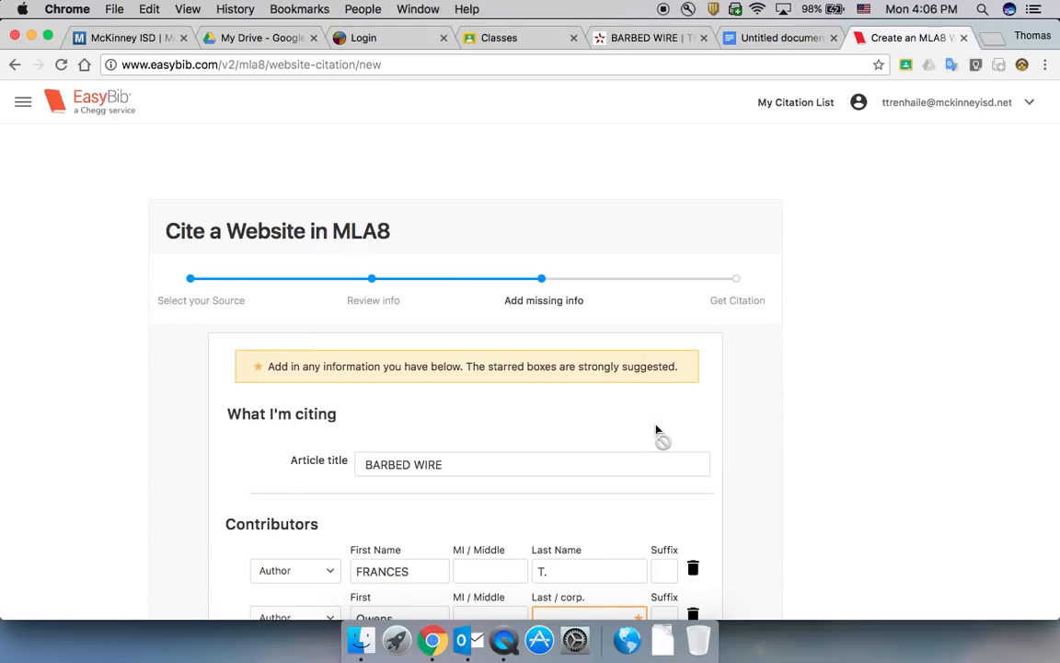
# Step: Correct the first author's entry to match the article byline, moving the initial to the middle name and entering the missing last name
pyautogui.scroll(-1, 334, 505)
pyautogui.scroll(-5, 334, 505)
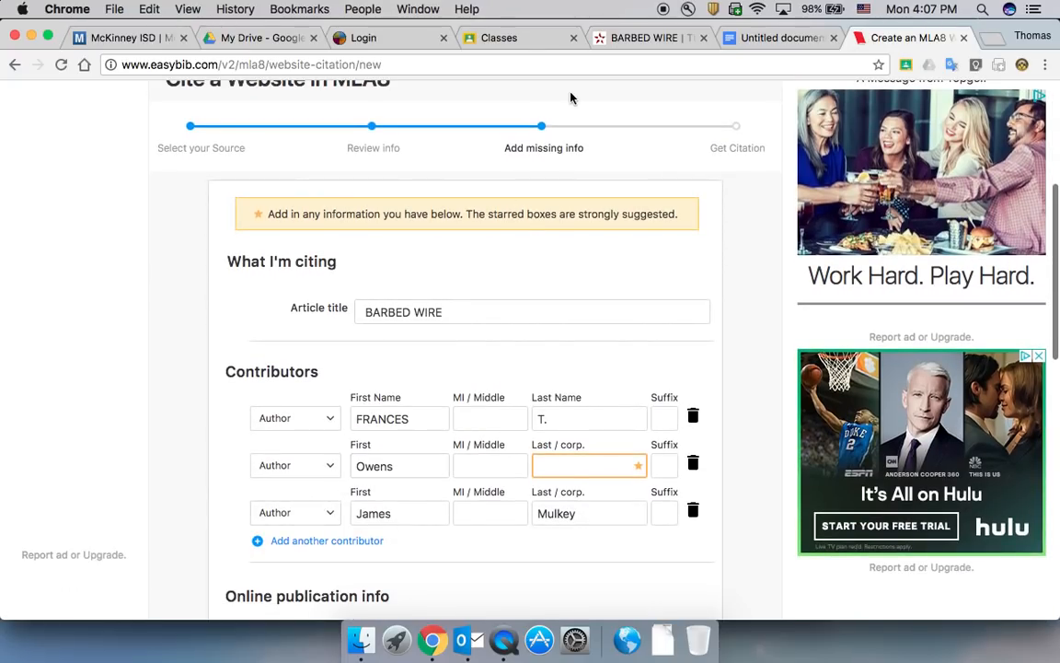
pyautogui.click(615, 38)
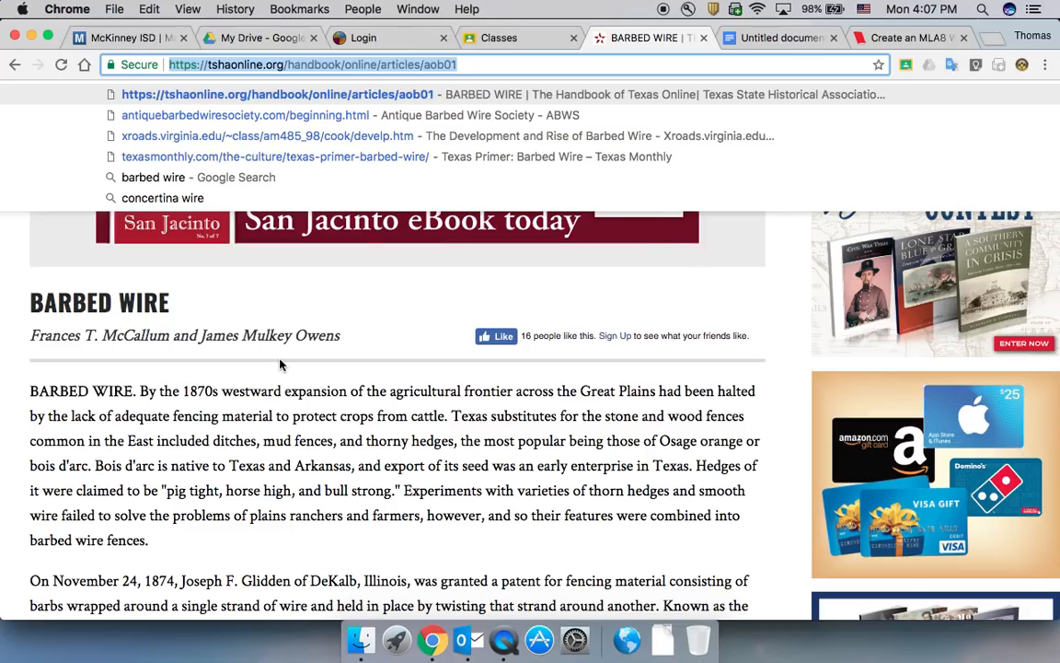
pyautogui.click(874, 37)
pyautogui.click(562, 418)
pyautogui.press('BackSpace')
pyautogui.press('BackSpace')
pyautogui.click(493, 419)
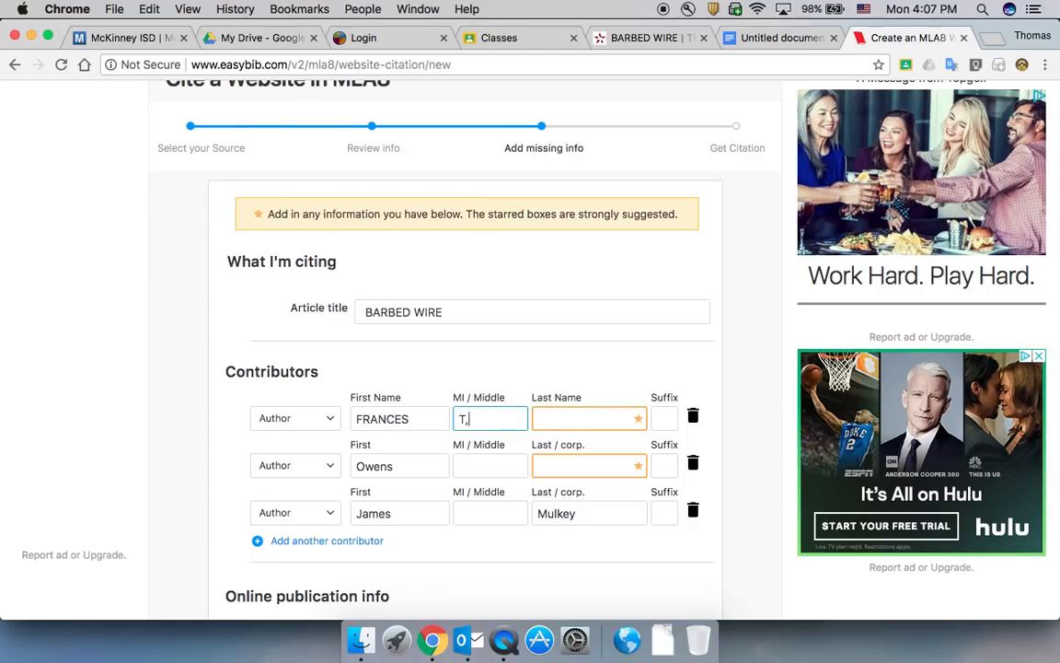
pyautogui.click(565, 417)
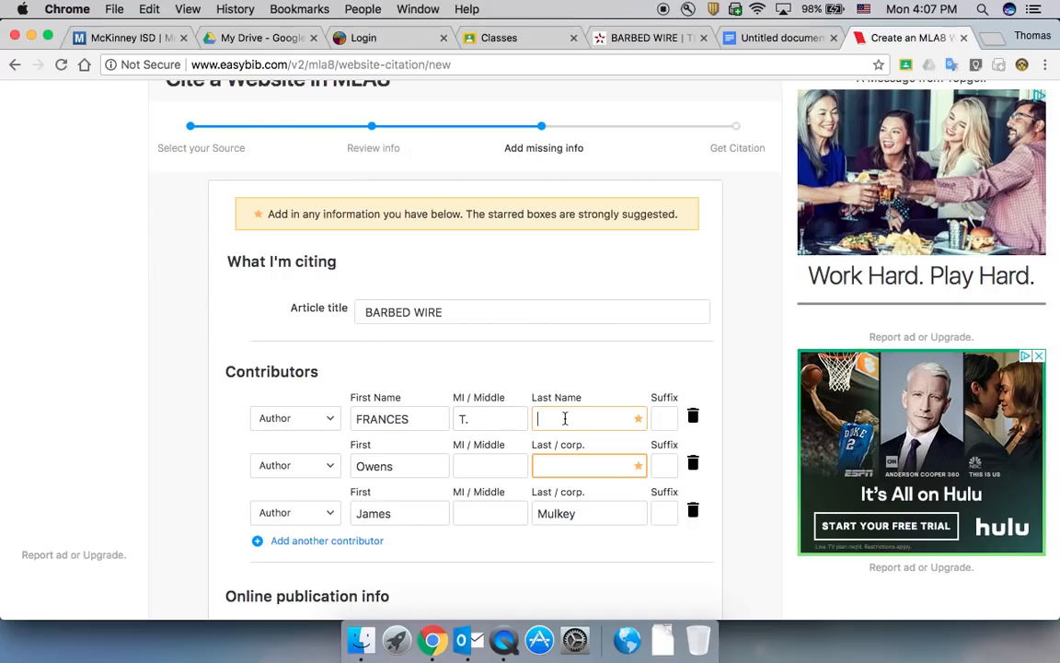
pyautogui.click(635, 38)
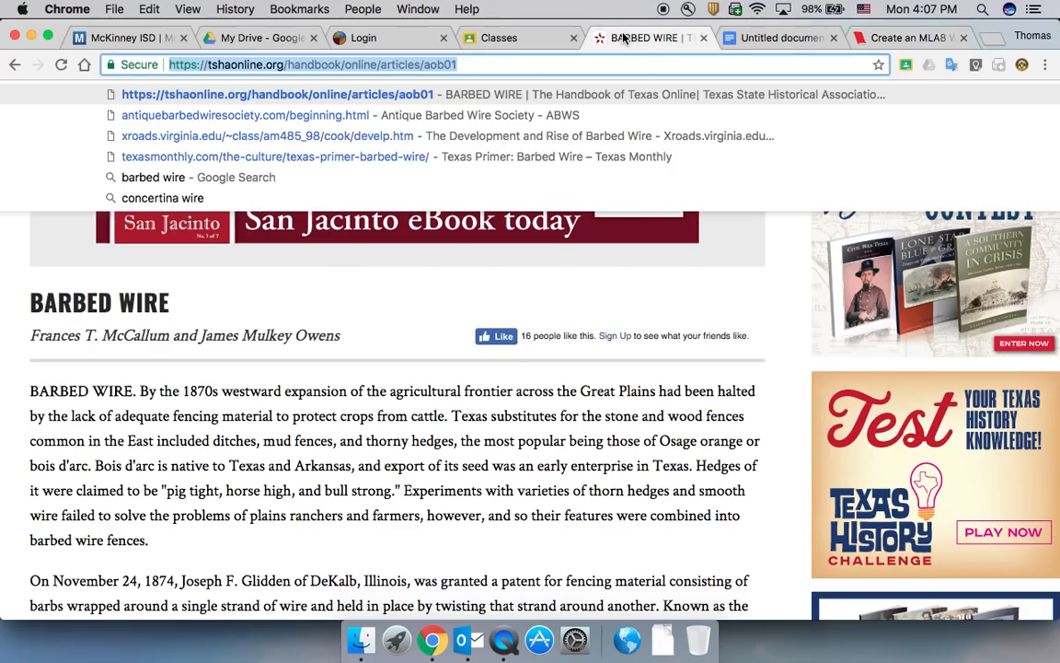
pyautogui.click(880, 38)
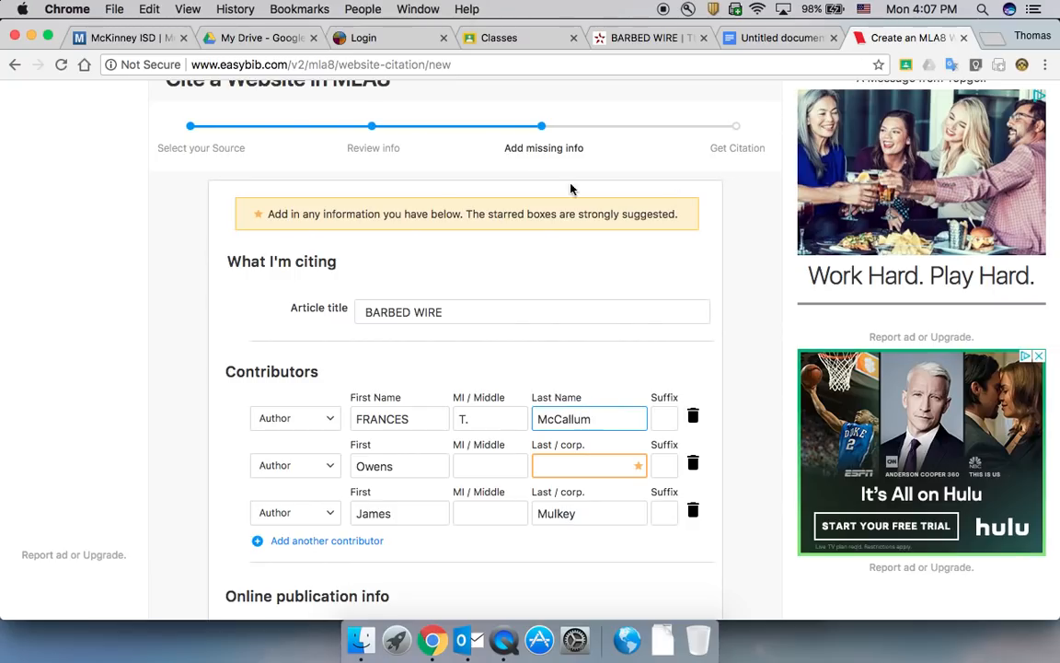
# Step: Correct the second author's first name, middle initial and last name to match the article byline
pyautogui.click(609, 37)
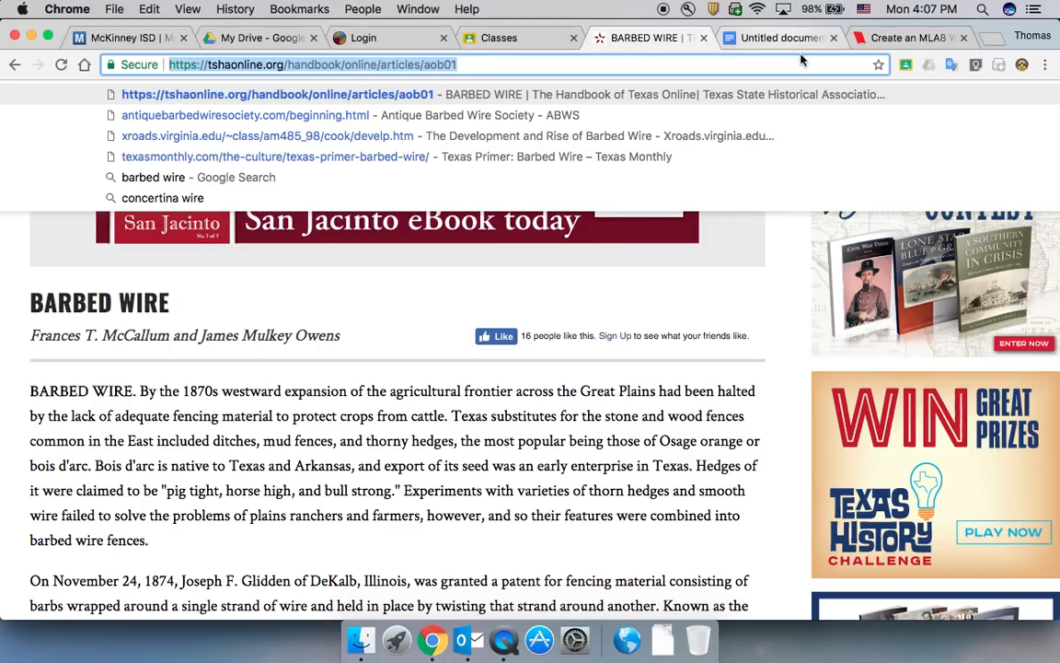
pyautogui.click(883, 38)
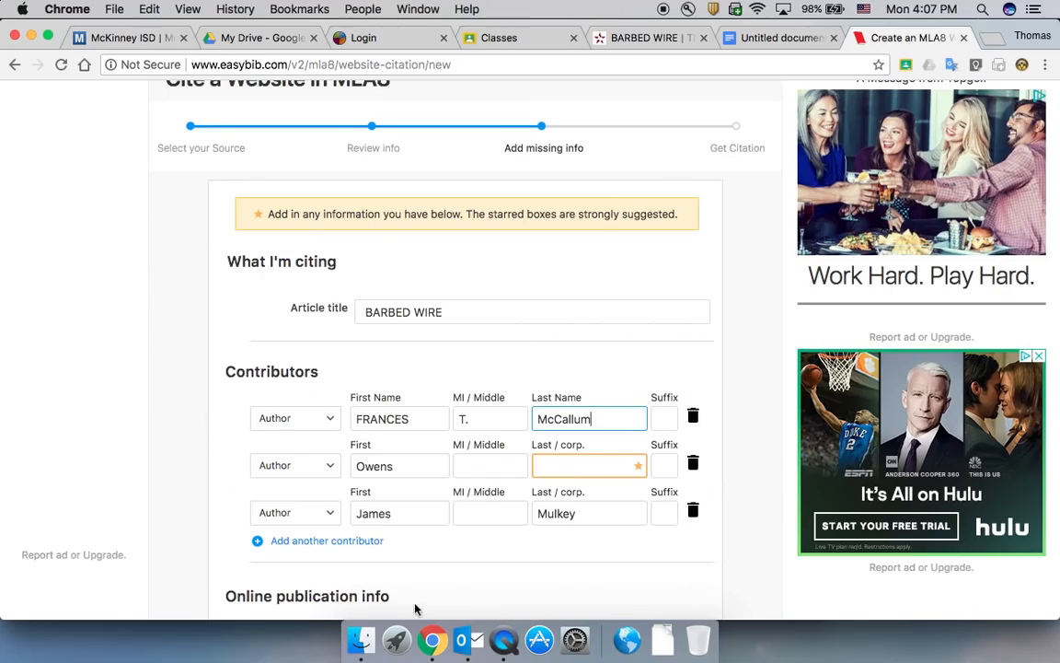
pyautogui.moveTo(409, 465); pyautogui.dragTo(351, 464)
pyautogui.write('James')
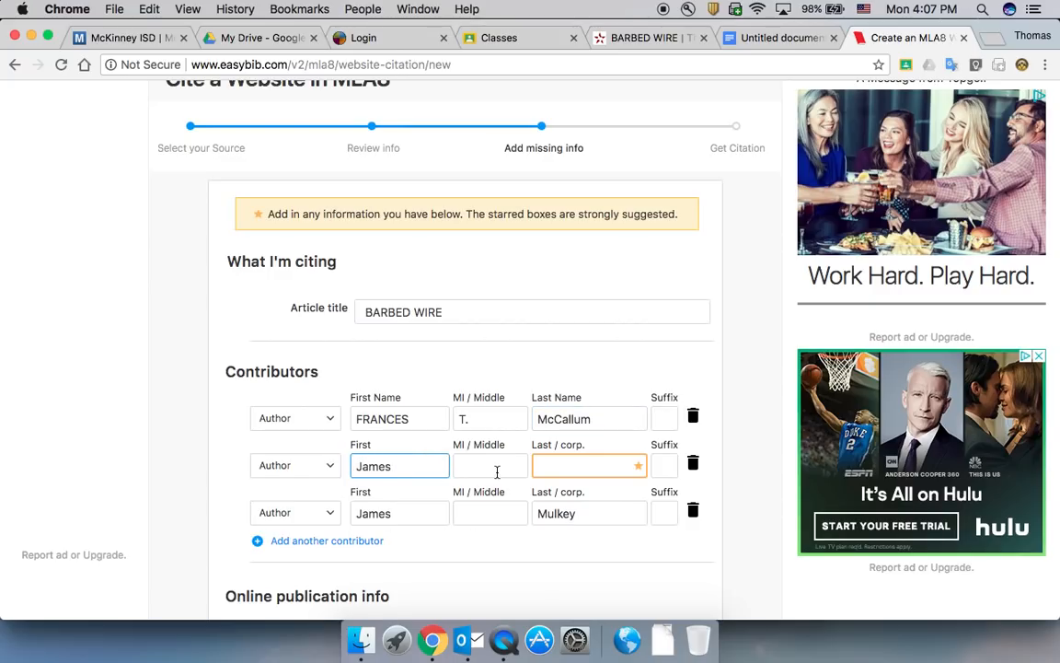
pyautogui.click(495, 470)
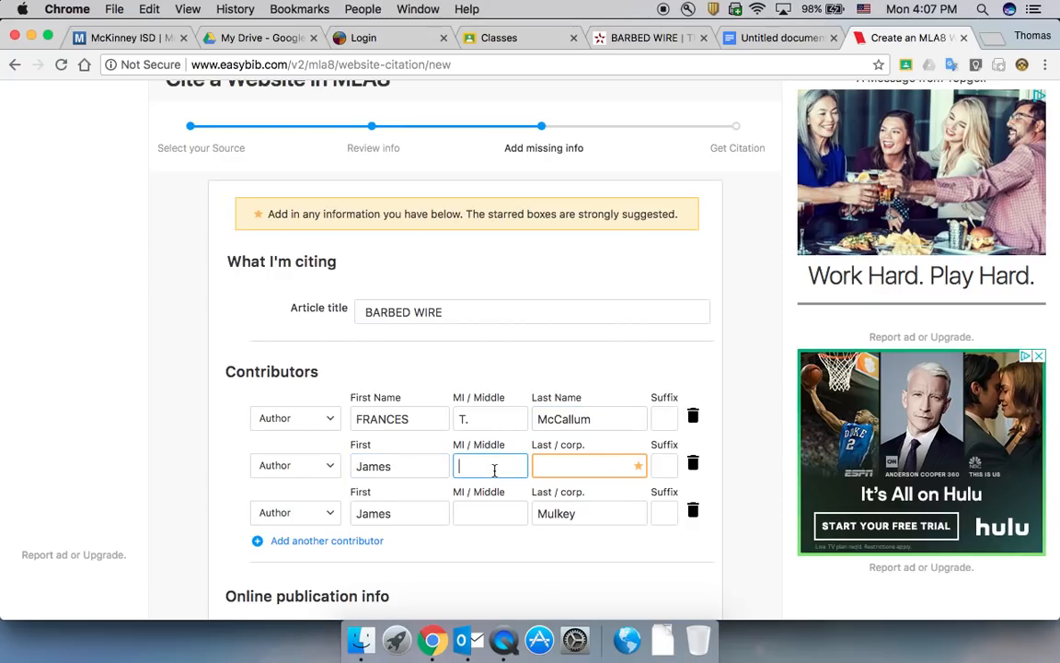
pyautogui.click(557, 468)
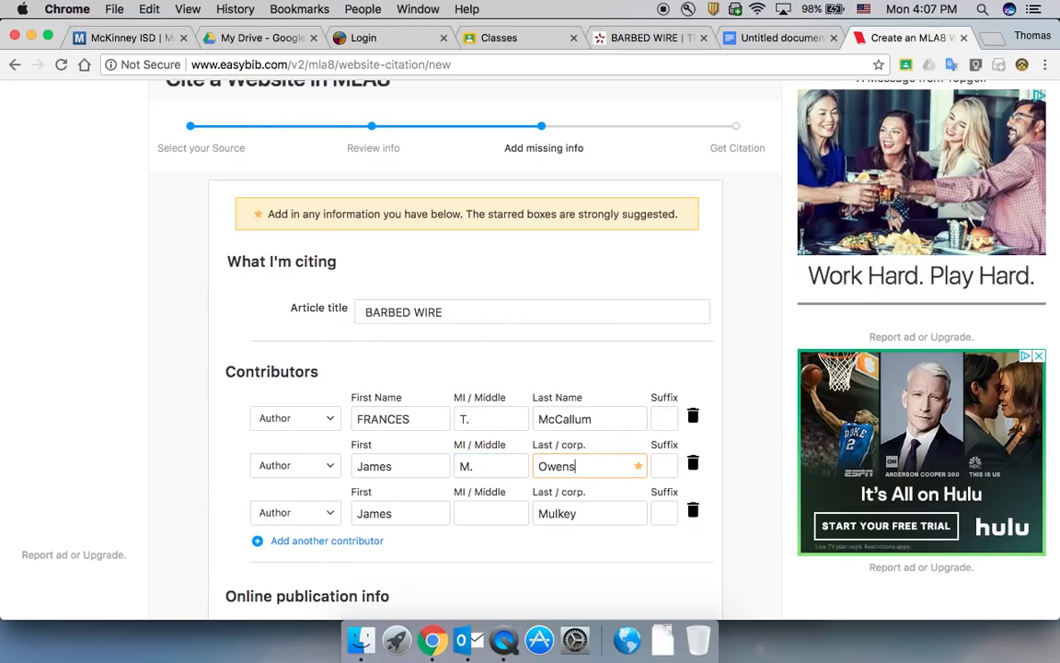
# Step: Clear the first and last names from the surplus third author entry
pyautogui.moveTo(583, 517); pyautogui.dragTo(524, 516)
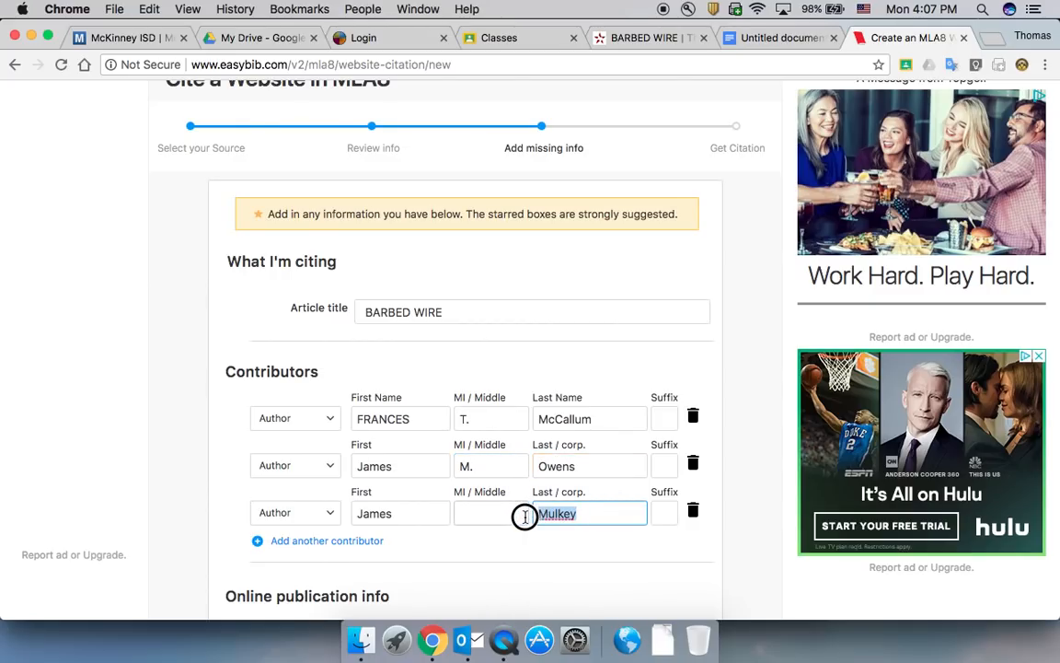
pyautogui.press('BackSpace')
pyautogui.moveTo(424, 512); pyautogui.dragTo(354, 515)
pyautogui.press('BackSpace')
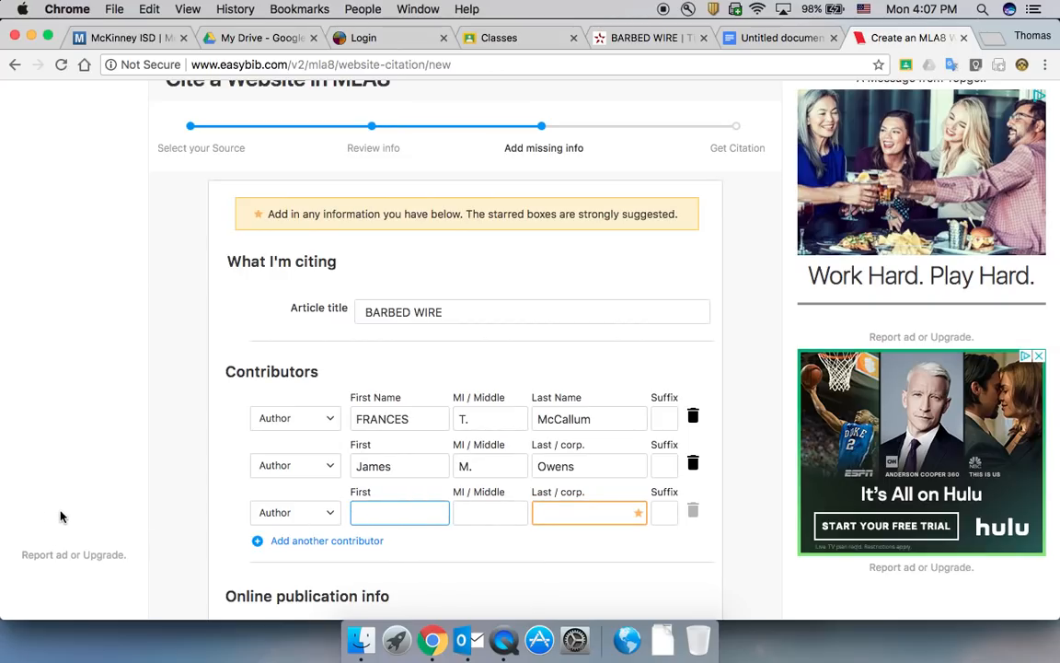
pyautogui.click(693, 512)
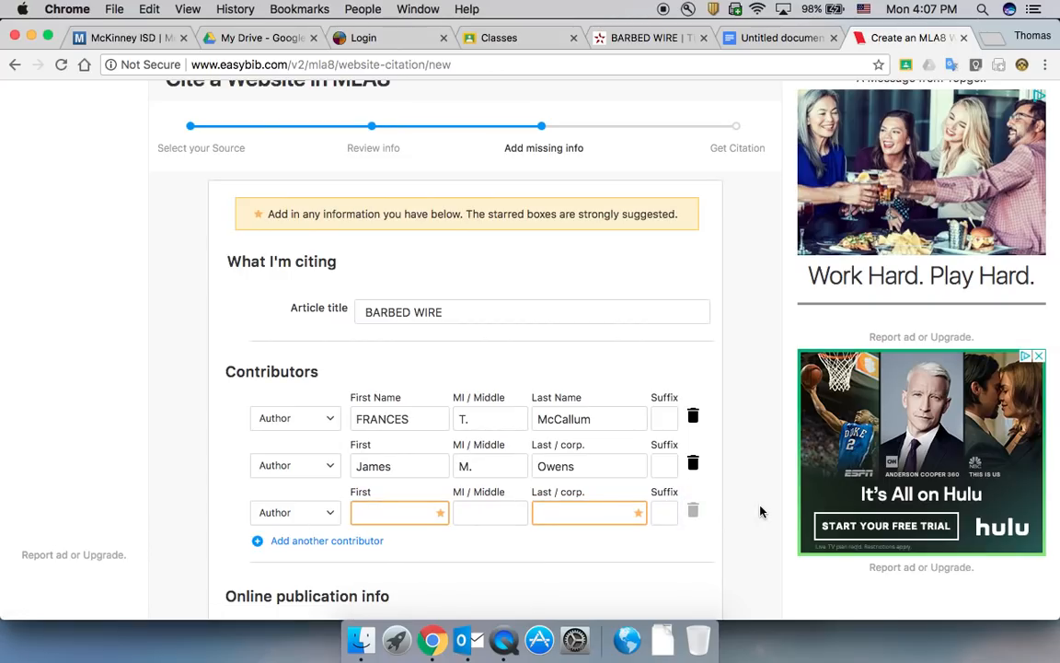
# Step: Complete the Barbed Wire website citation and bring up its entry in the citation list
pyautogui.scroll(-5, 760, 511)
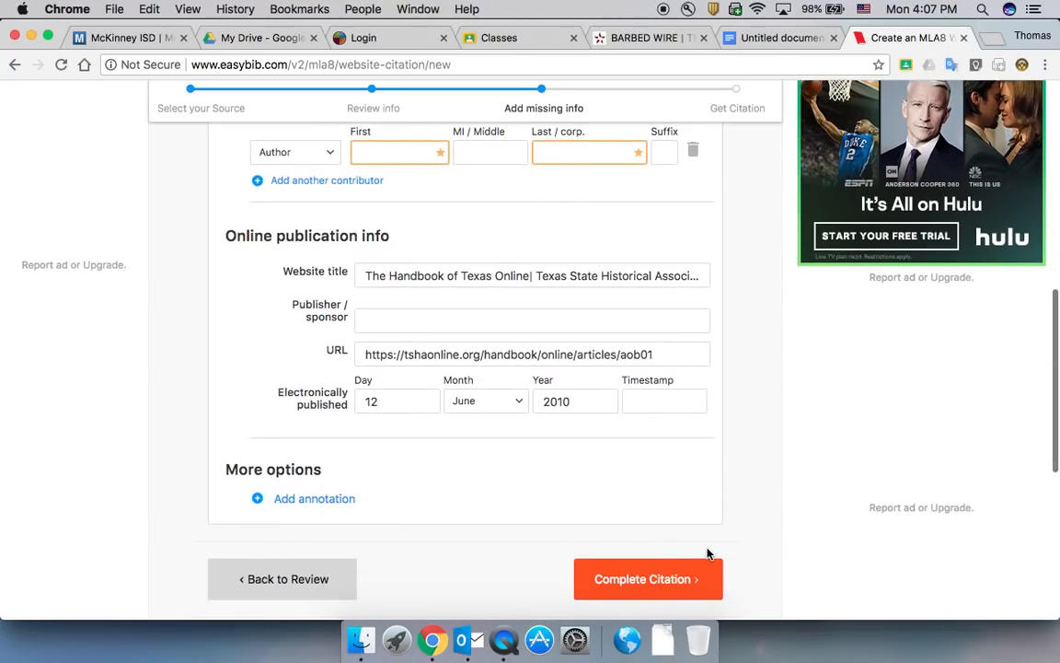
pyautogui.click(677, 589)
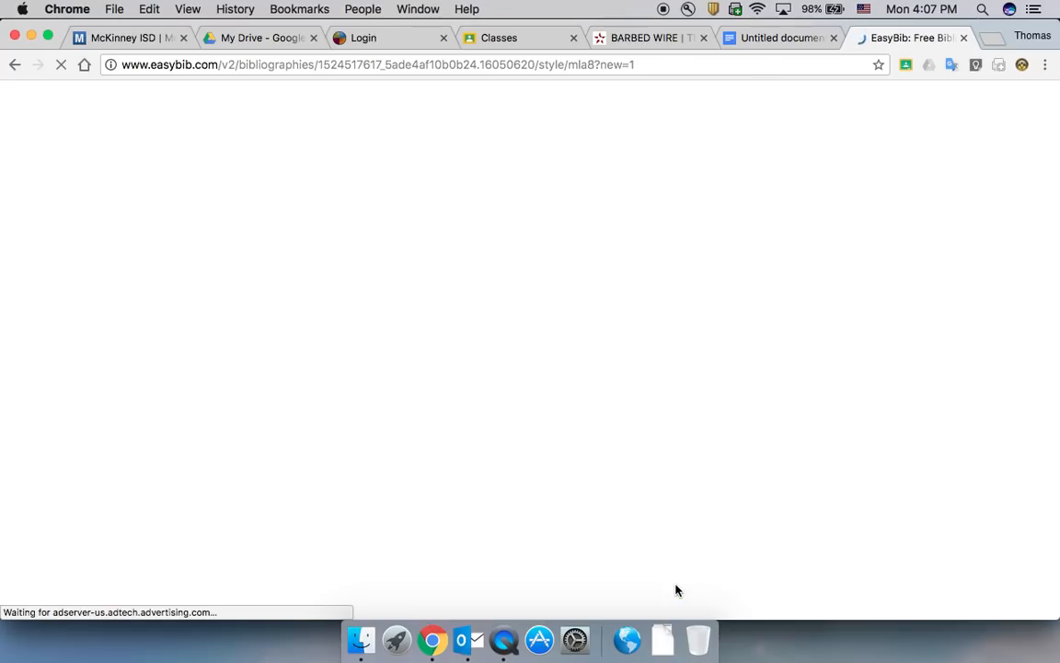
pyautogui.scroll(-3, 676, 589)
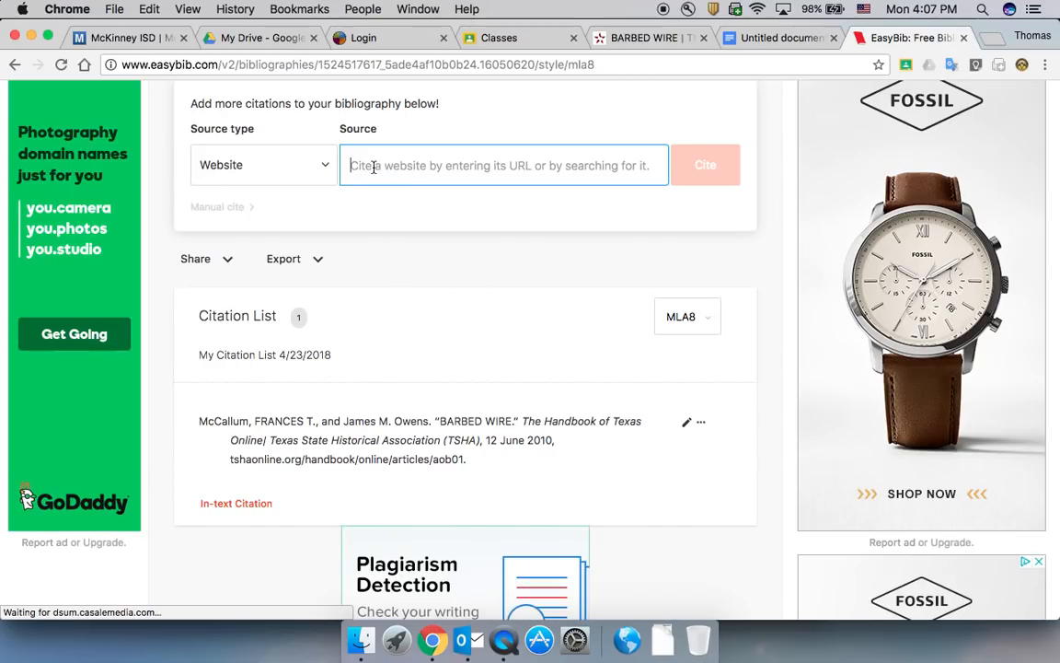
pyautogui.click(288, 168)
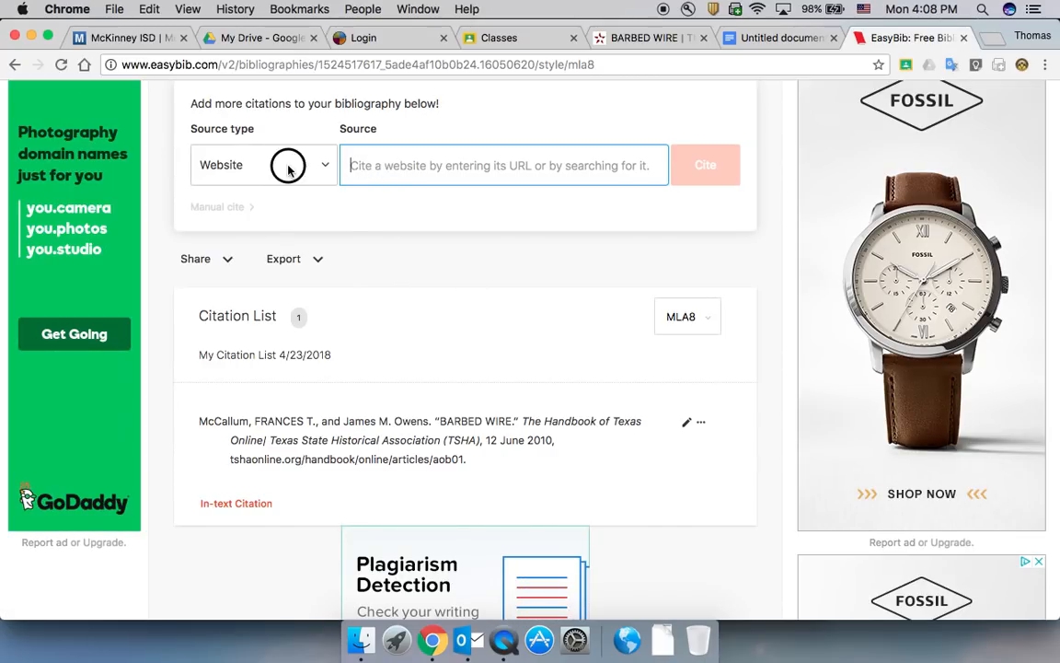
pyautogui.click(288, 168)
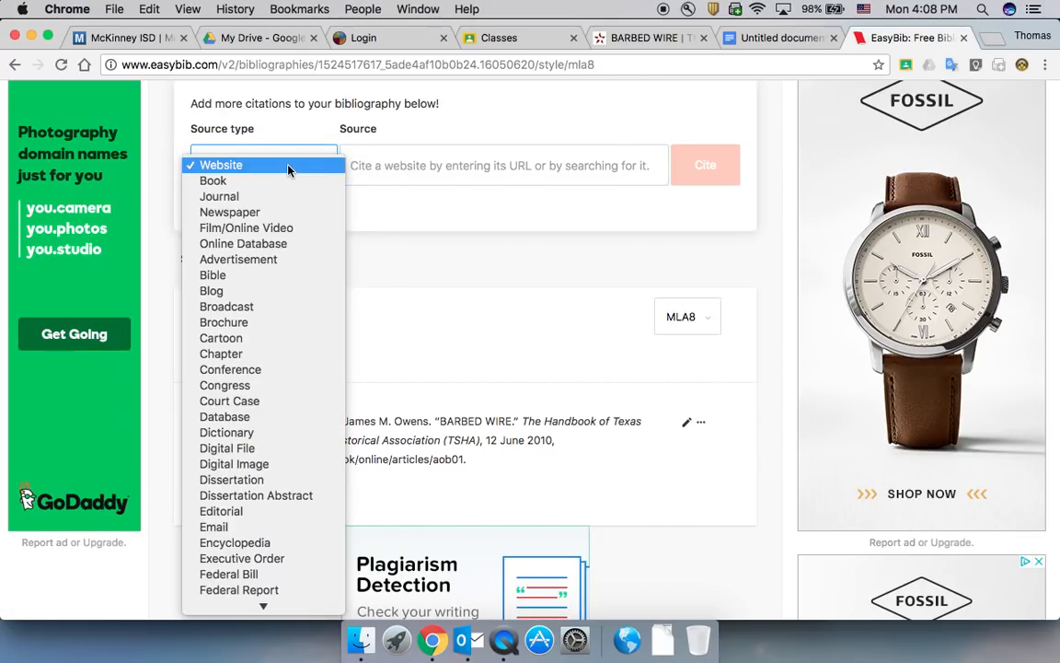
pyautogui.click(465, 244)
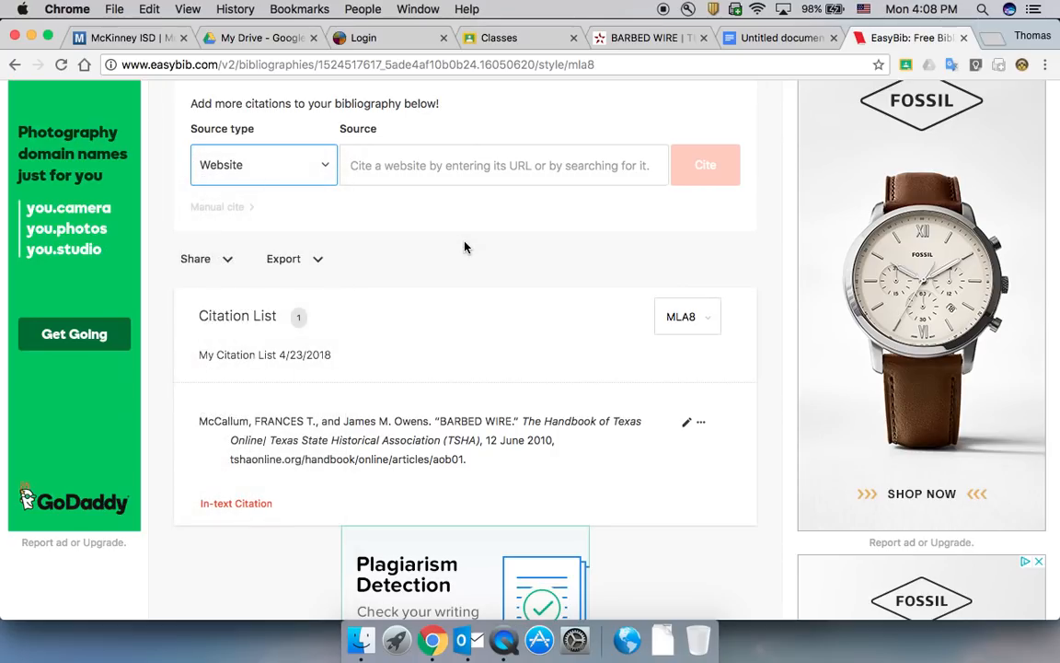
# Step: Copy the finished Barbed Wire citation into the untitled Google Docs document and start a new line below it
pyautogui.click(469, 465)
pyautogui.moveTo(470, 466); pyautogui.dragTo(188, 419)
pyautogui.press('super+c')
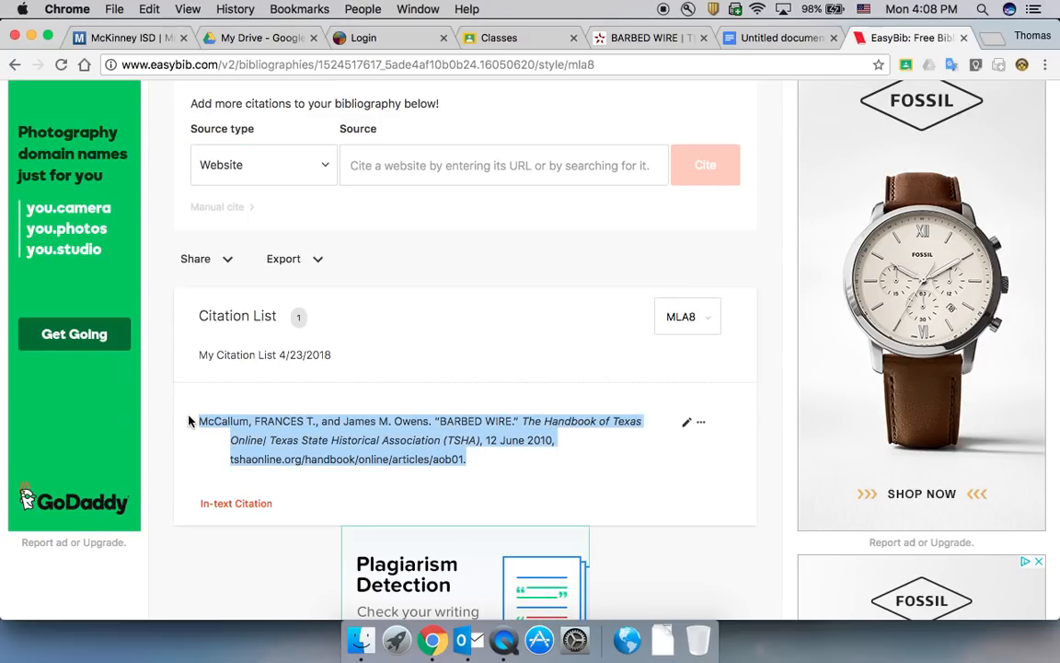
pyautogui.click(729, 39)
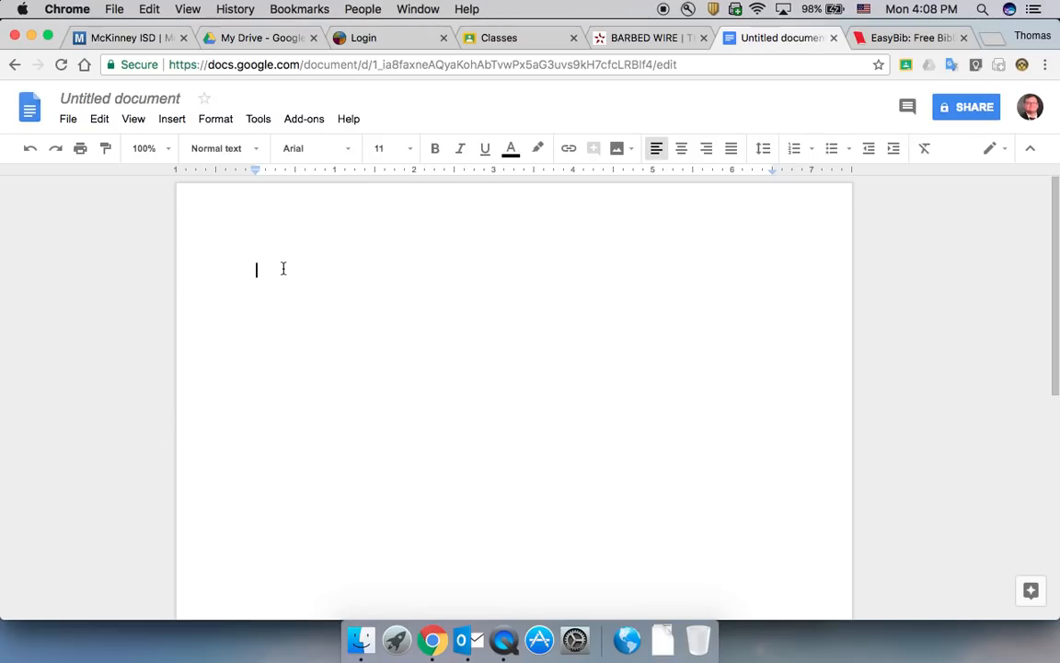
pyautogui.press('super+v')
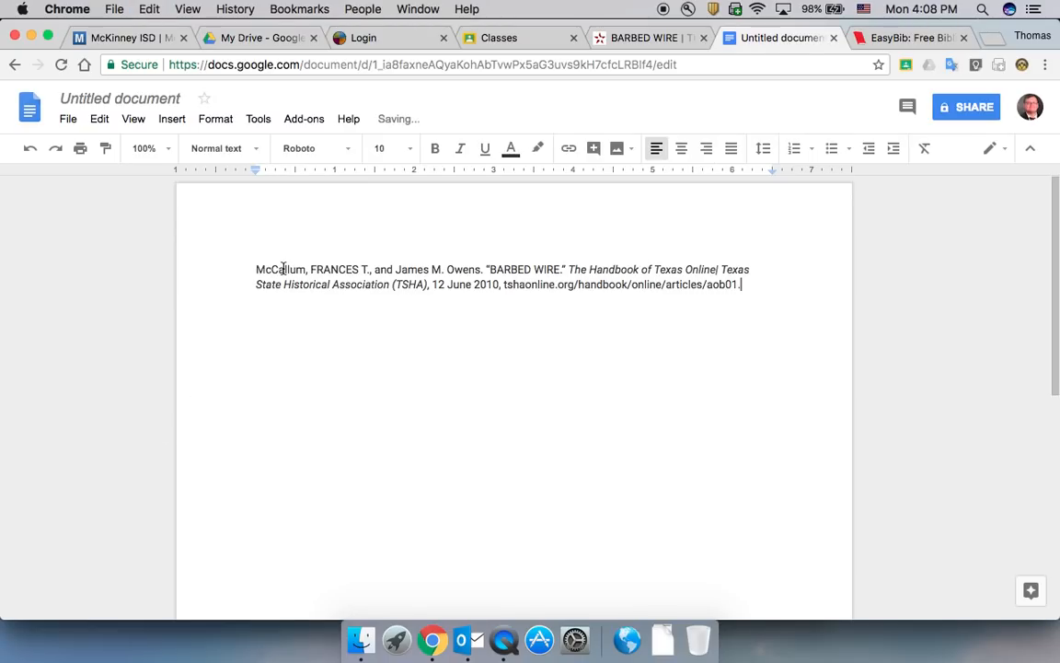
pyautogui.press('Return')
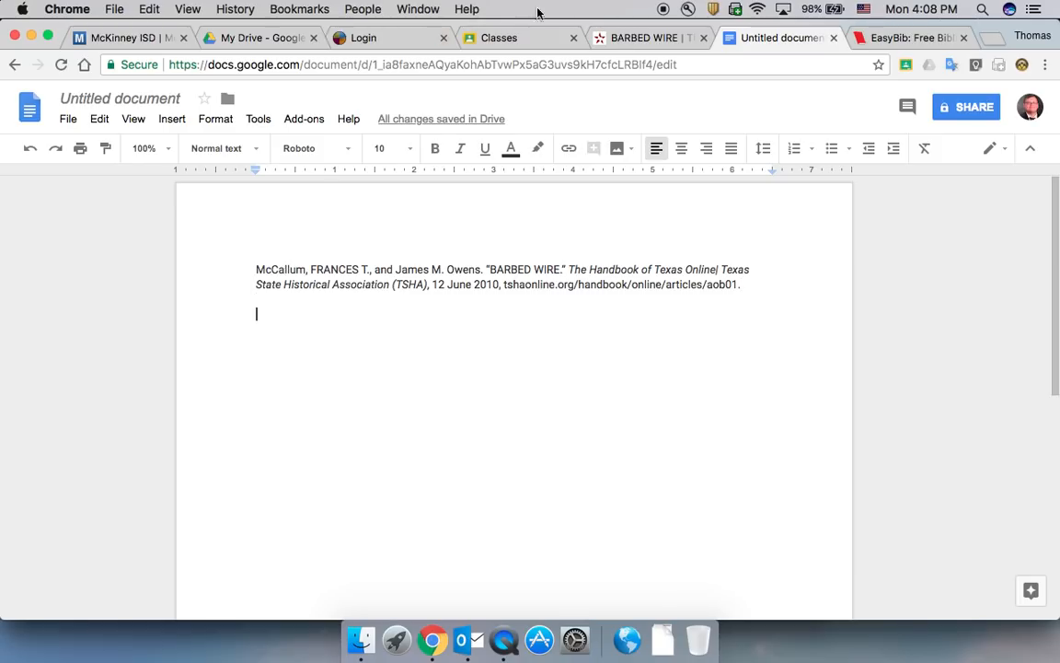
# Step: Return to the Barbed Wire article on the TSHA site and look through its opening paragraphs
pyautogui.click(619, 37)
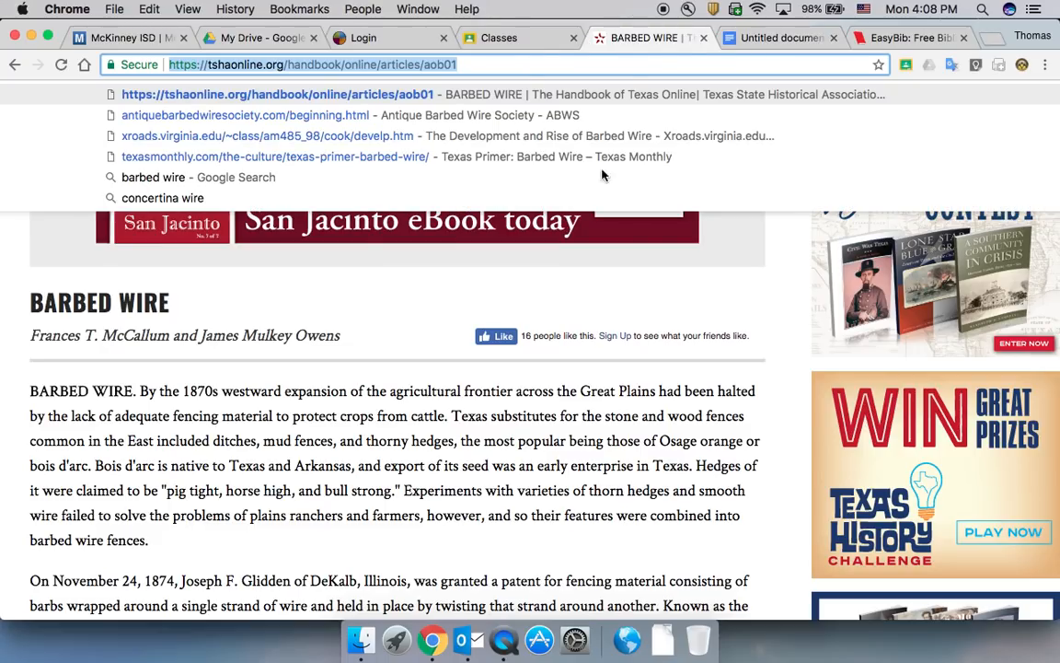
pyautogui.click(314, 515)
pyautogui.scroll(-2, 317, 512)
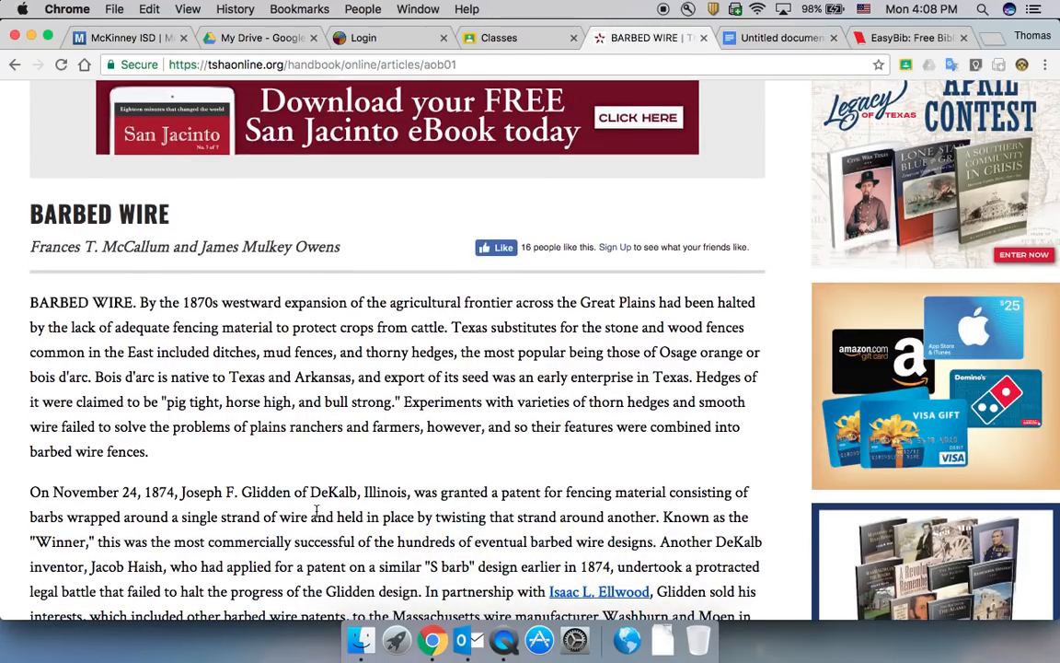
pyautogui.scroll(-3, 317, 511)
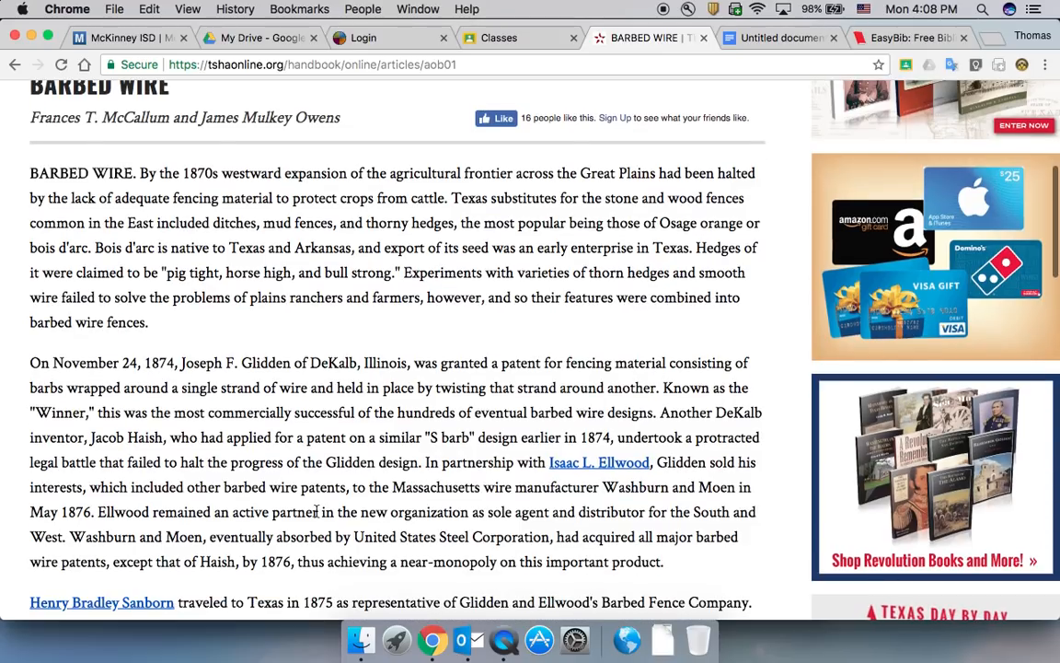